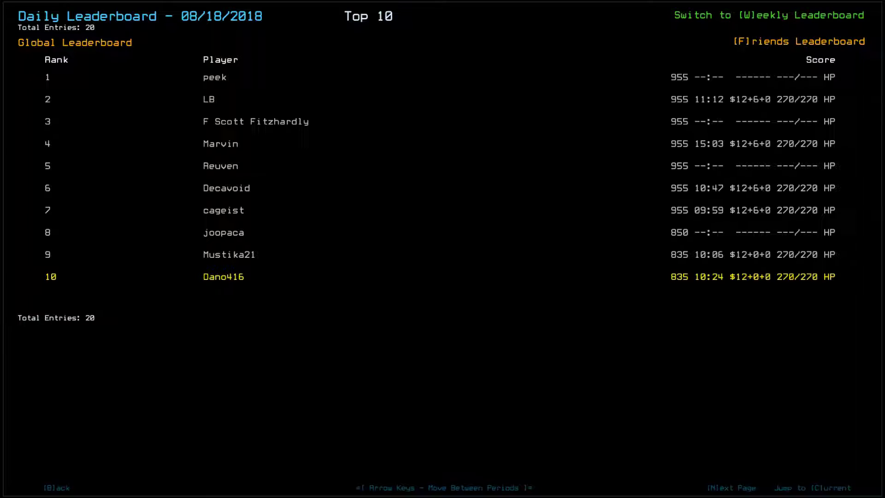
- Filter the daily leaderboard to friends only, then go back to the Challenge Launcher
{"action": "key", "text": "f"}
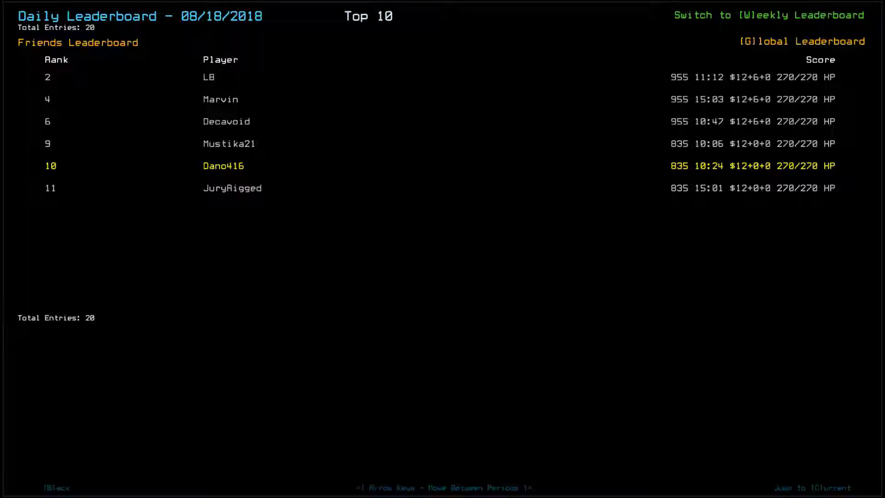
{"action": "key", "text": "b"}
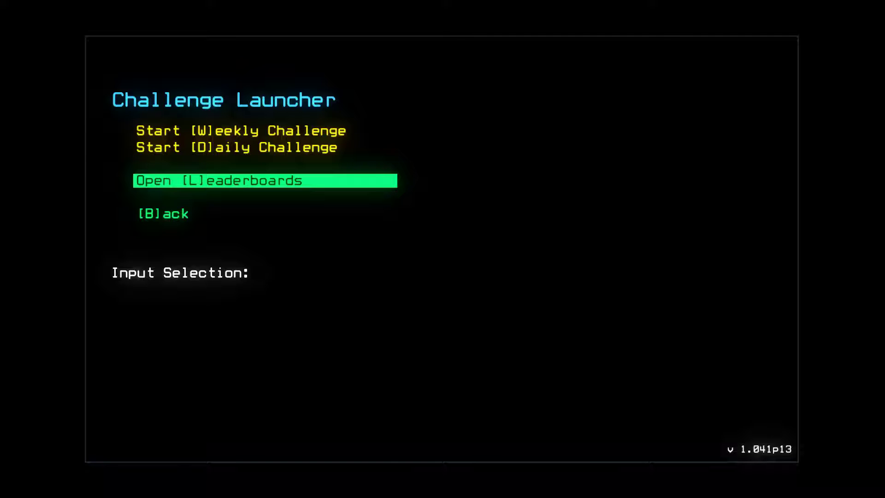
- Launch the daily challenge and wait for the Wally–Tim ability swap panel
{"action": "key", "text": "b"}
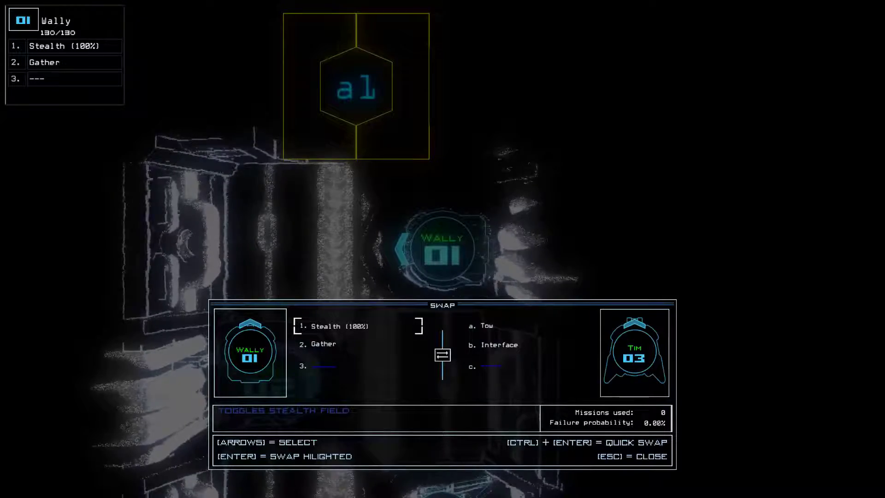
- Swap Tim's Interface ability into Wally's empty third slot
{"action": "key", "text": "Right"}
{"action": "key", "text": "Down"}
{"action": "key", "text": "Return"}
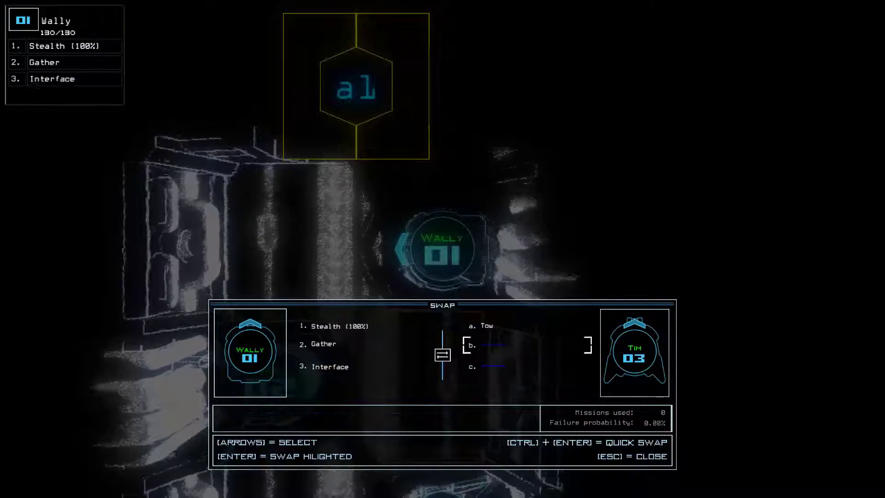
- Check the derelict ship's status and begin the mission
{"action": "key", "text": "Escape"}
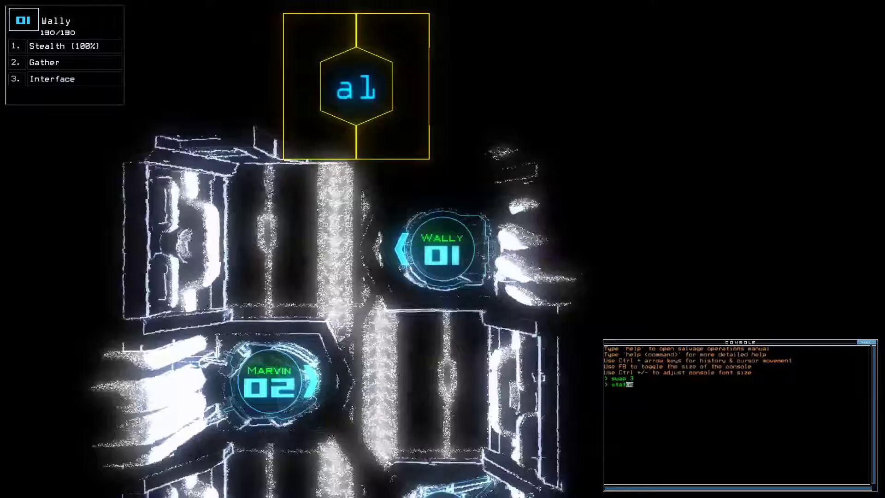
{"action": "type", "text": "status"}
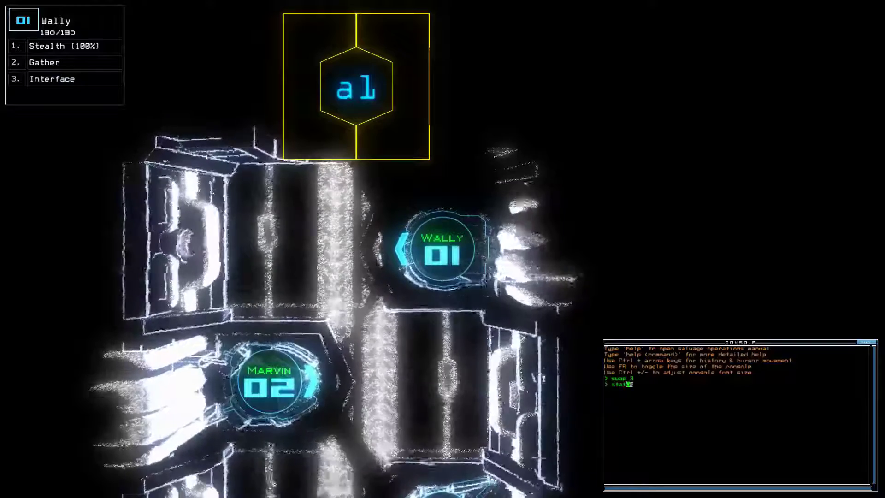
{"action": "key", "text": "Return"}
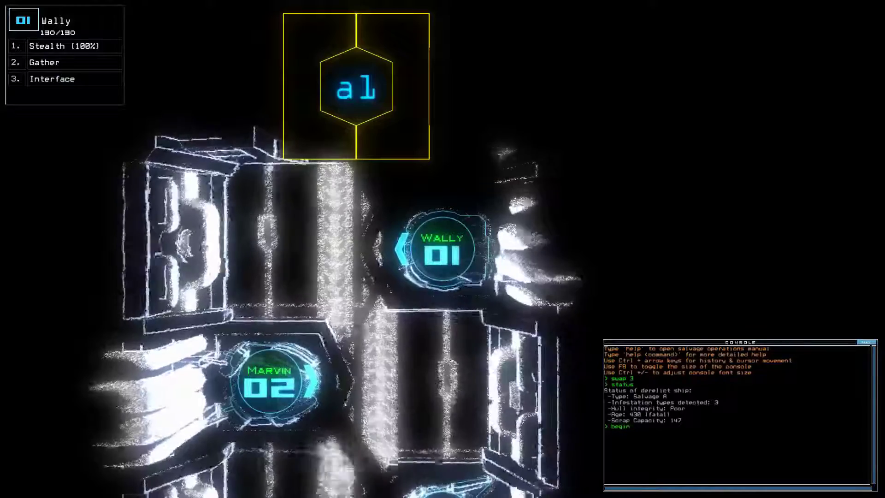
{"action": "type", "text": "begin"}
{"action": "key", "text": "Return"}
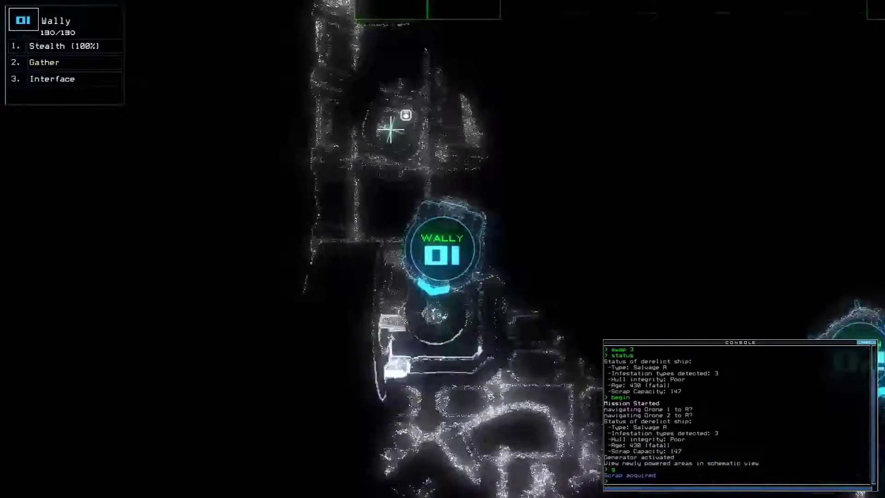
{"action": "type", "text": "g"}
- Gather fuel, then have Tim tow the Remote Power upgrade home to r1
{"action": "key", "text": "Return"}
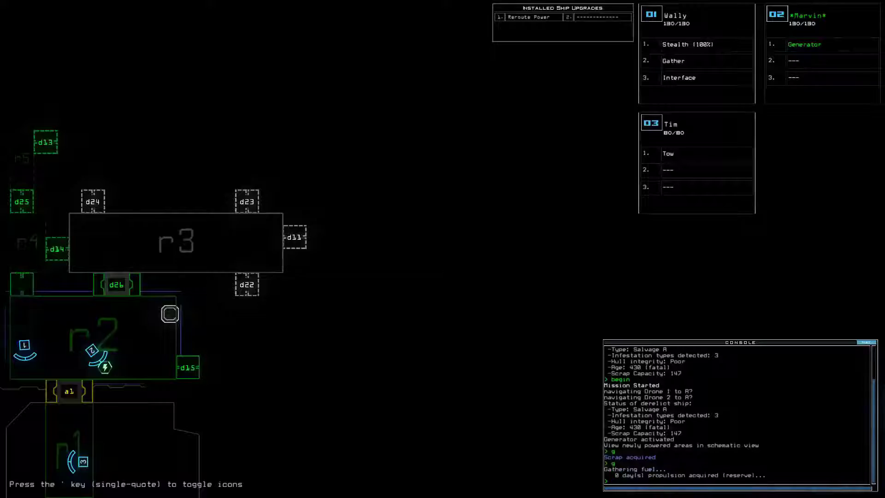
{"action": "key", "text": "3"}
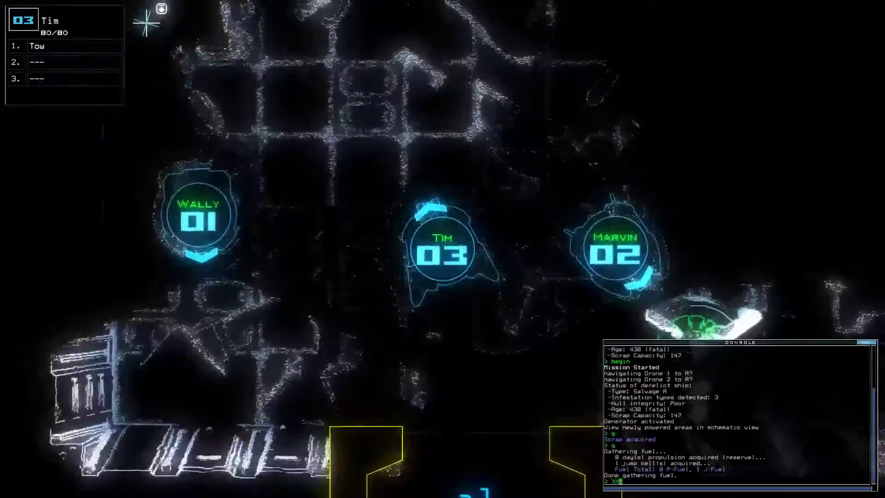
{"action": "type", "text": "tow"}
{"action": "key", "text": "1"}
{"action": "key", "text": "space"}
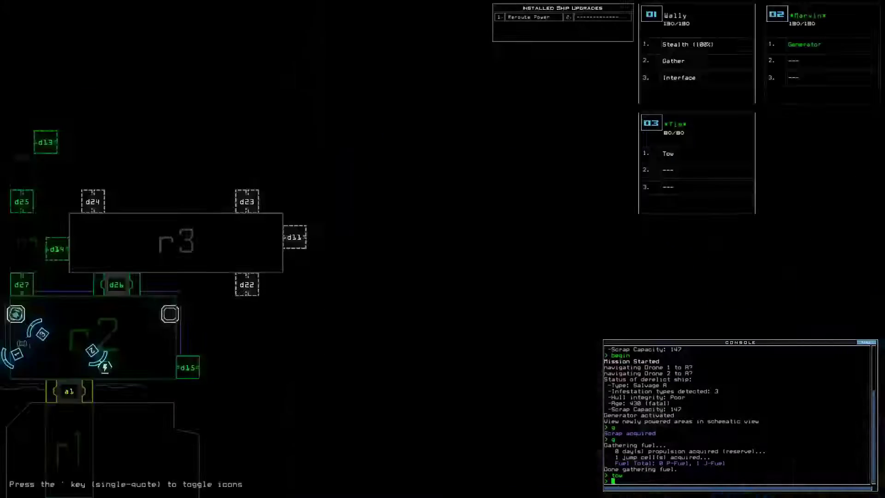
{"action": "key", "text": "Return"}
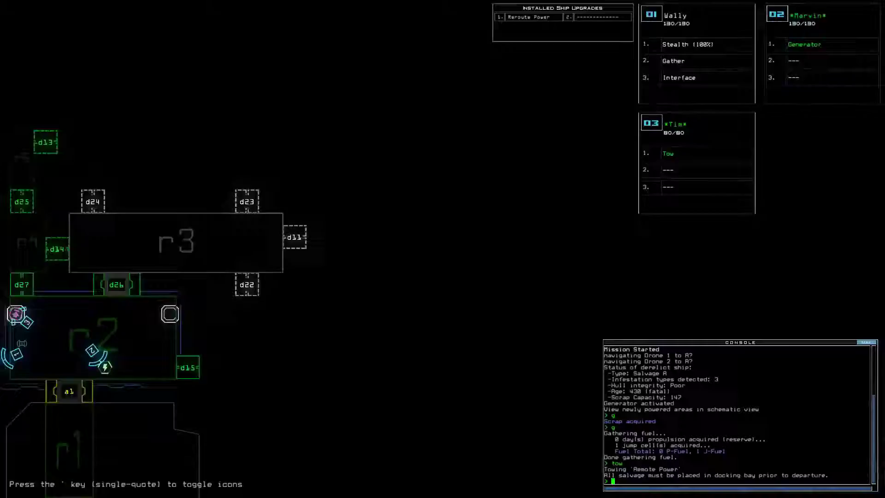
{"action": "key", "text": "space"}
{"action": "type", "text": "home"}
{"action": "key", "text": "Return"}
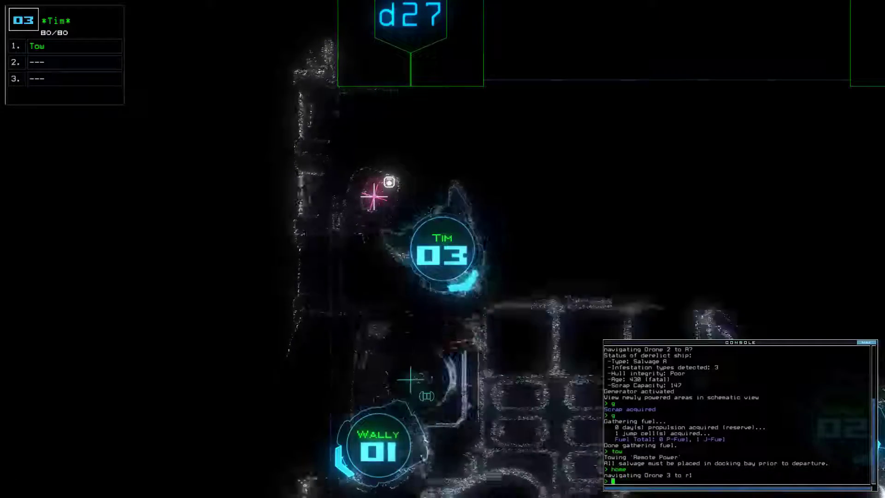
- Send Wally through door d26 and collect two pieces of scrap
{"action": "key", "text": "1"}
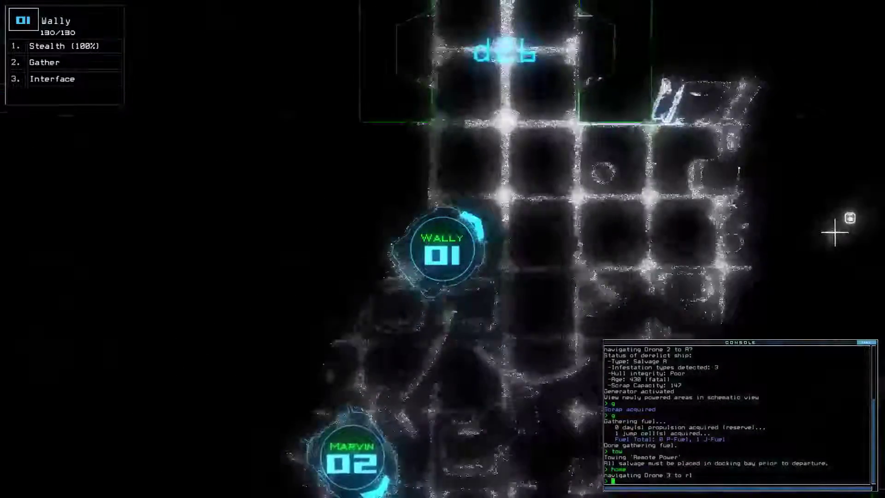
{"action": "type", "text": "d26"}
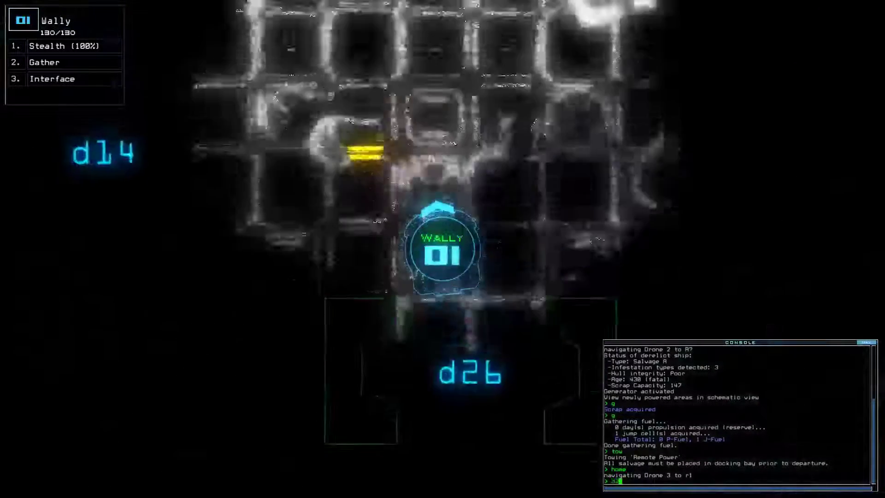
{"action": "key", "text": "Return"}
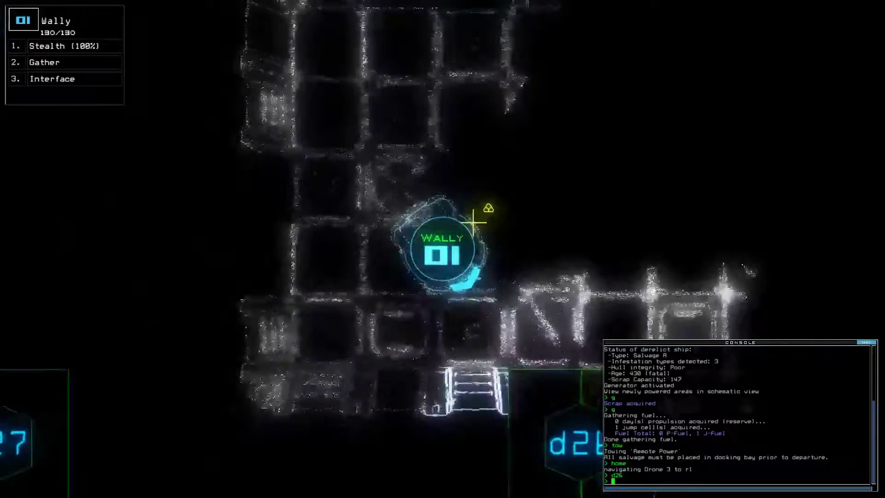
{"action": "type", "text": "g"}
{"action": "key", "text": "Return"}
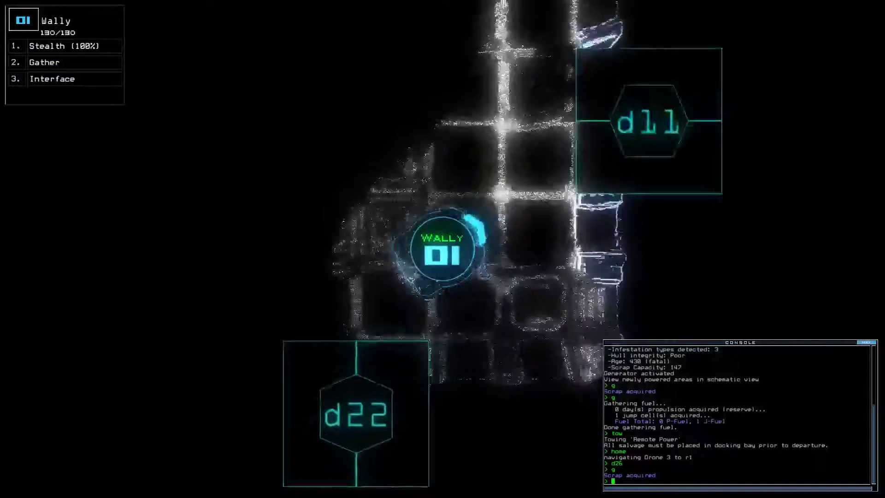
{"action": "type", "text": "g"}
{"action": "key", "text": "Return"}
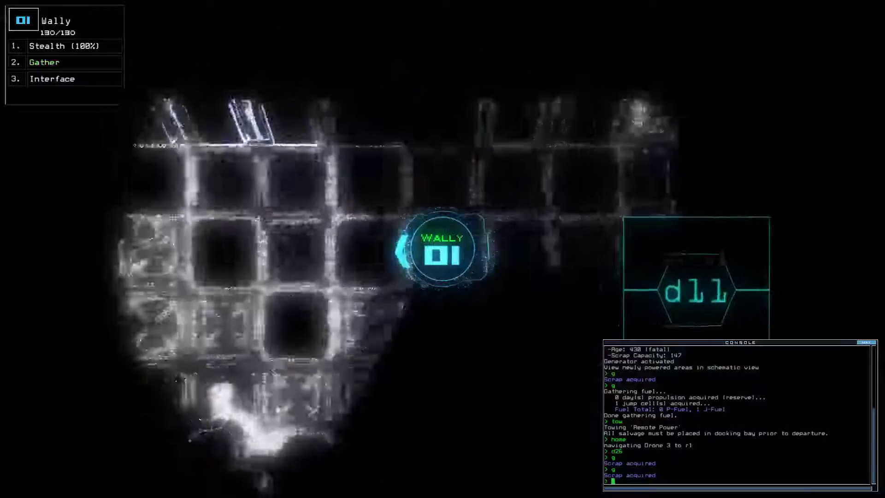
{"action": "type", "text": "time"}
- Check mission time, cloak Wally with stealth, and close doors d14 and d26
{"action": "key", "text": "Return"}
{"action": "key", "text": "space"}
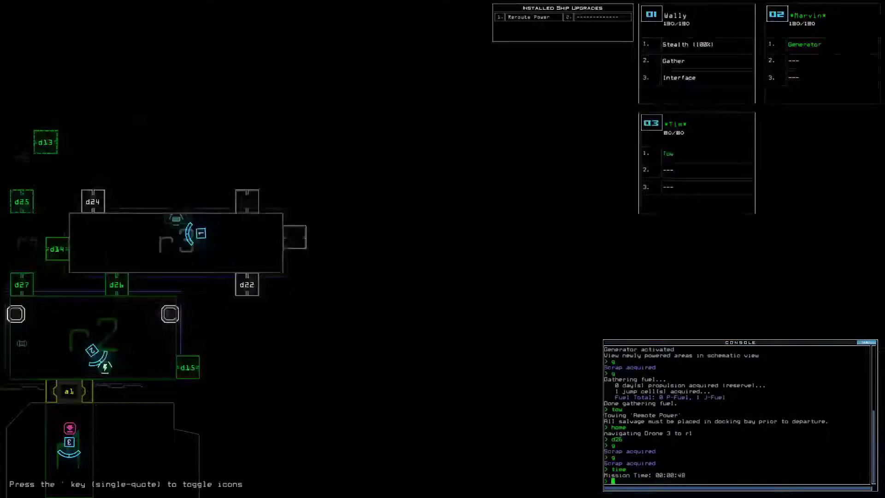
{"action": "key", "text": "space"}
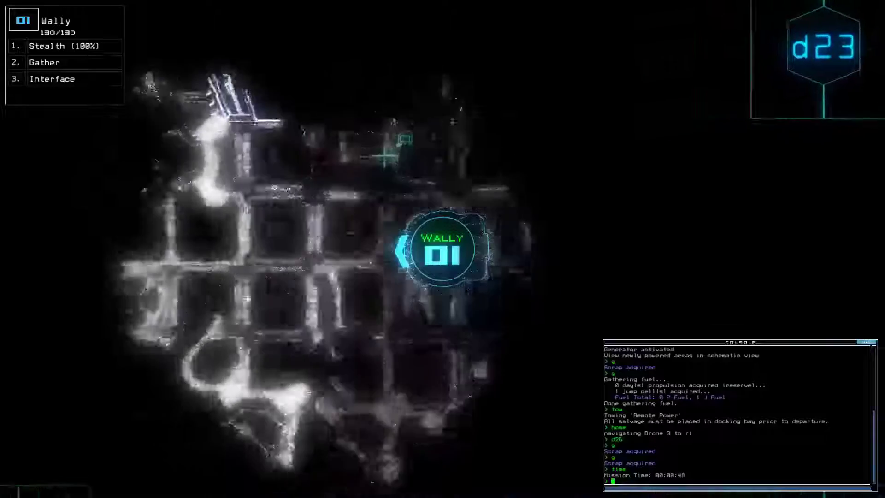
{"action": "type", "text": "stealth"}
{"action": "key", "text": "Return"}
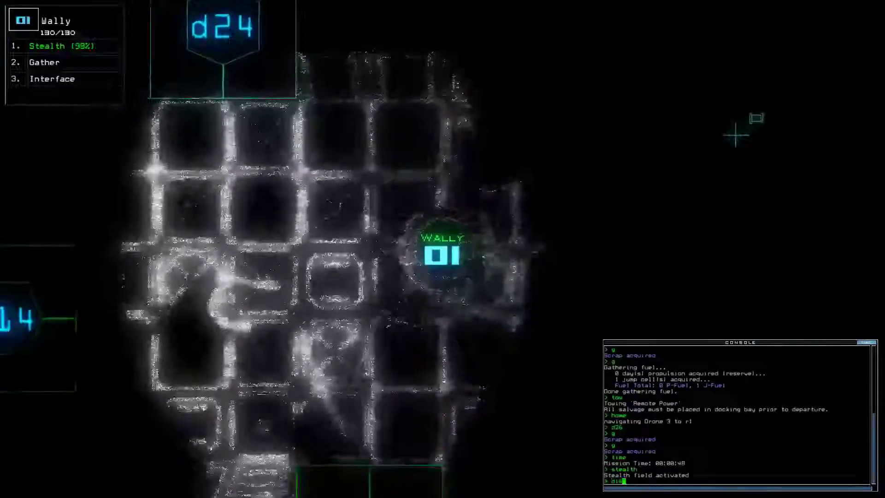
{"action": "type", "text": "d14"}
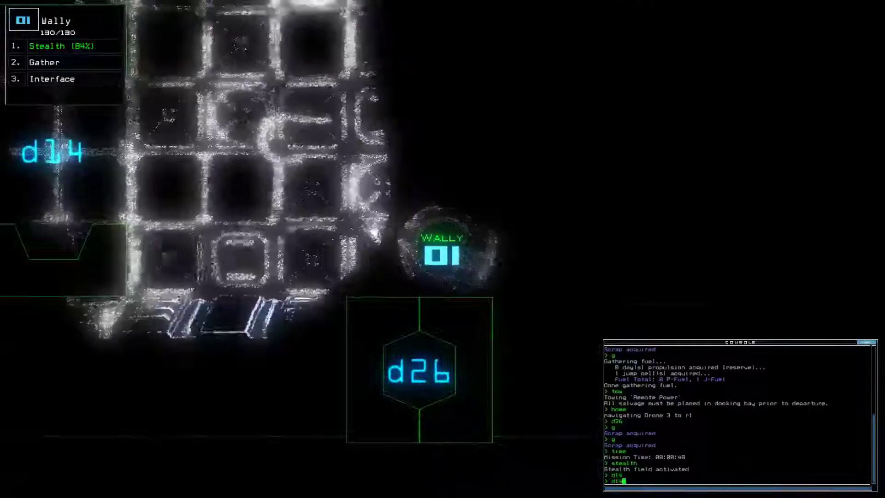
{"action": "type", "text": "26"}
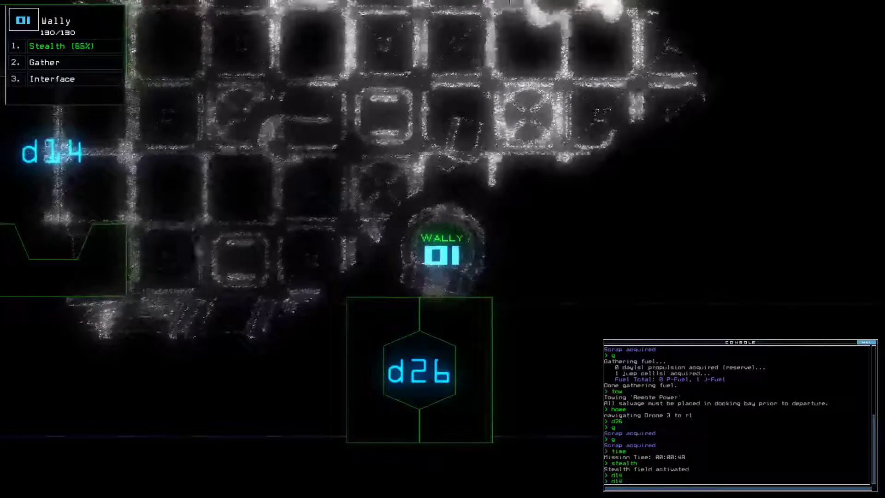
{"action": "type", "text": "d26"}
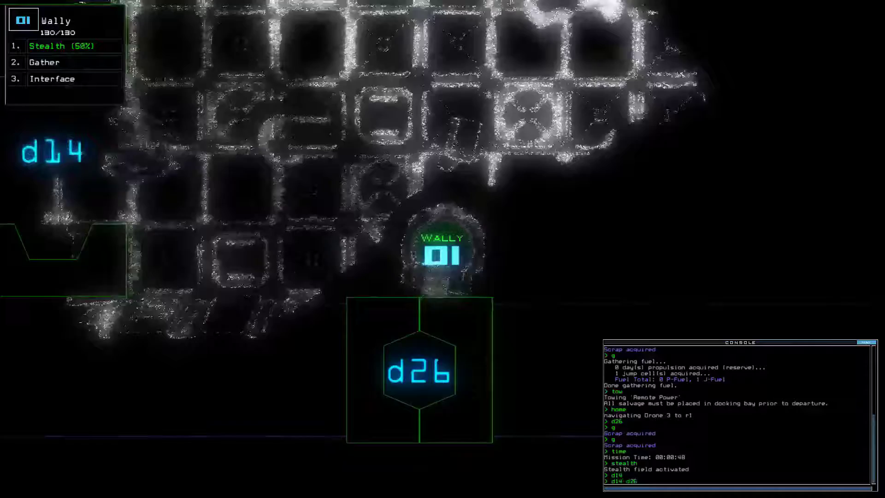
{"action": "key", "text": "Return"}
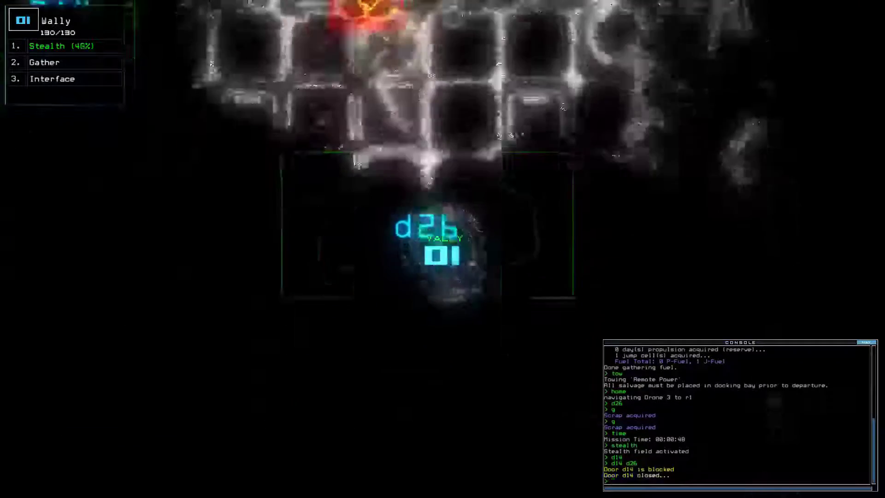
{"action": "type", "text": "cc"}
{"action": "key", "text": "Return"}
{"action": "type", "text": "stealth"}
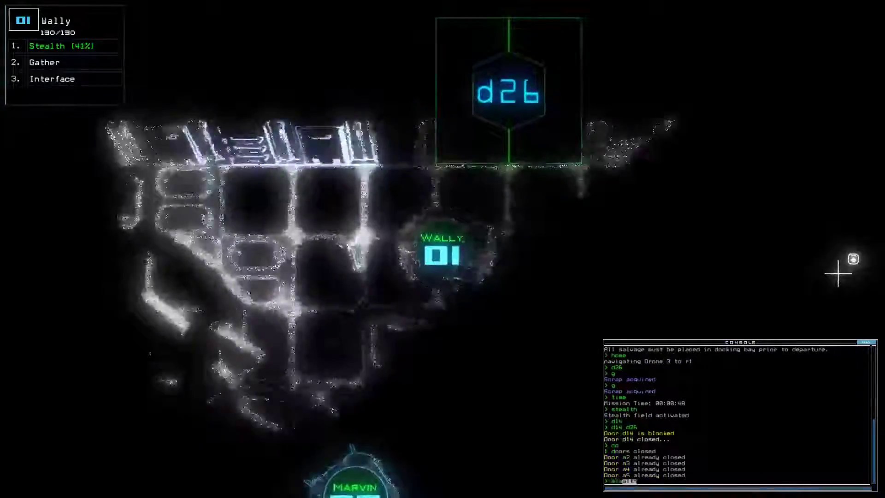
- Drop stealth, move Wally through door d27, and activate its Interface ability
{"action": "key", "text": "Return"}
{"action": "type", "text": "time"}
{"action": "key", "text": "Return"}
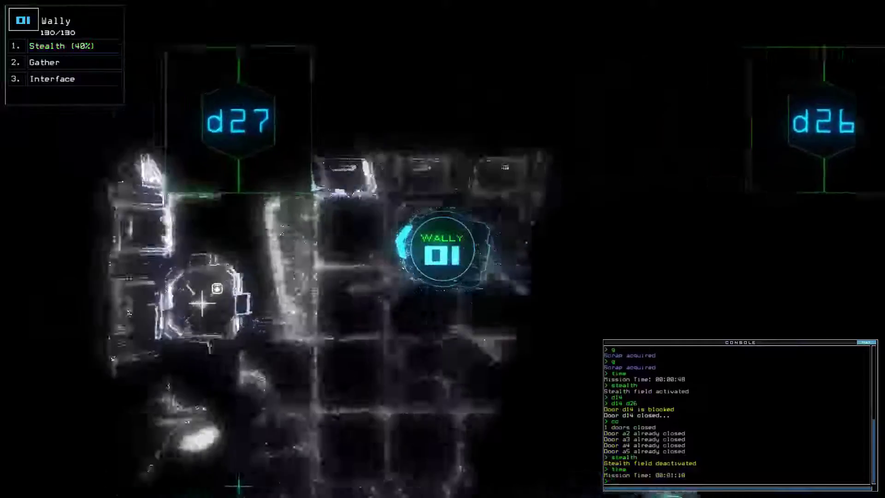
{"action": "type", "text": "d27"}
{"action": "key", "text": "Return"}
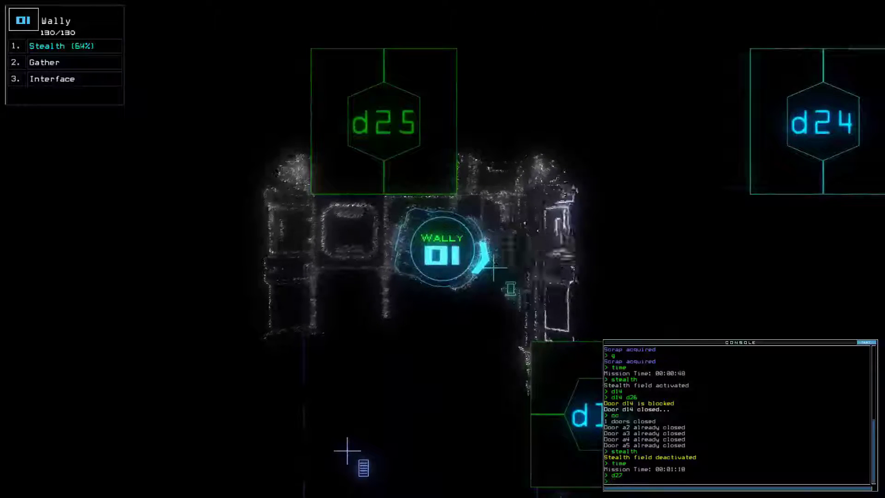
{"action": "type", "text": "interface"}
{"action": "key", "text": "Return"}
- Toggle the ship defenses on and off, then shipscan nearby rooms for items
{"action": "key", "text": "Tab"}
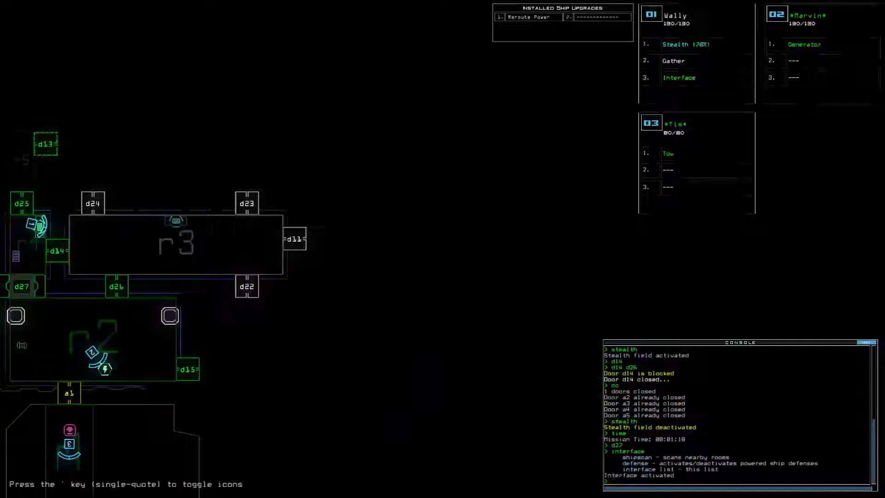
{"action": "type", "text": "fense"}
{"action": "key", "text": "Return"}
{"action": "type", "text": "defense"}
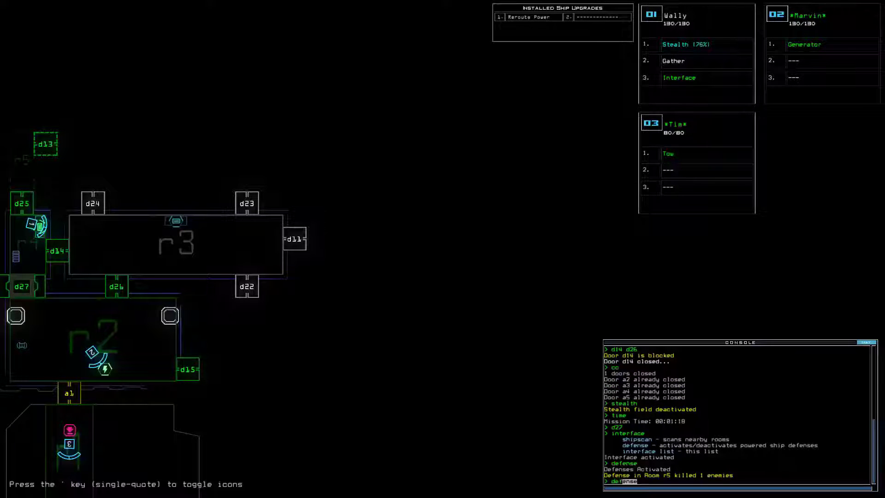
{"action": "key", "text": "Return"}
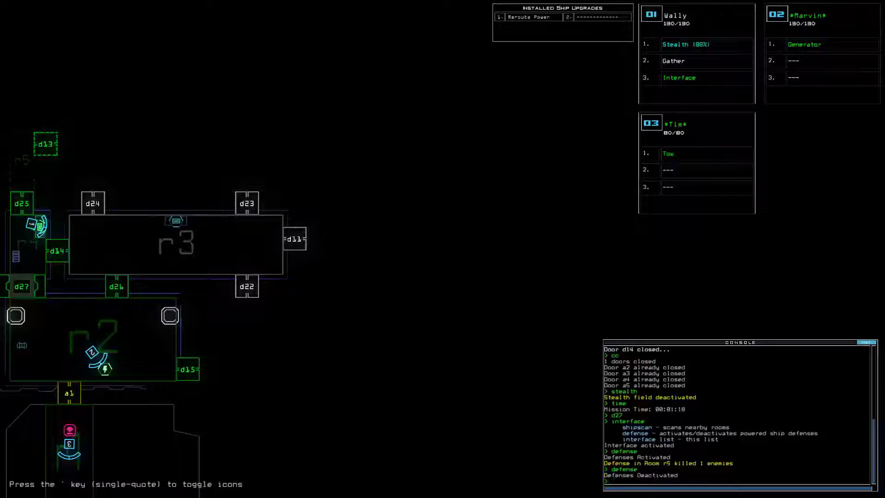
{"action": "type", "text": "shipscan"}
{"action": "key", "text": "Tab"}
{"action": "key", "text": "Return"}
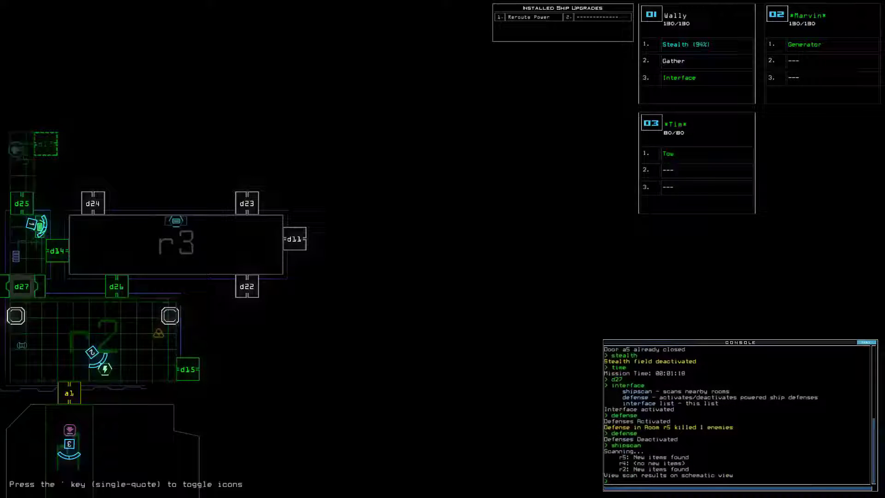
- Open door d25 for drone 1, open all doors to r1, and check mission time
{"action": "key", "text": "1"}
{"action": "type", "text": "d2"}
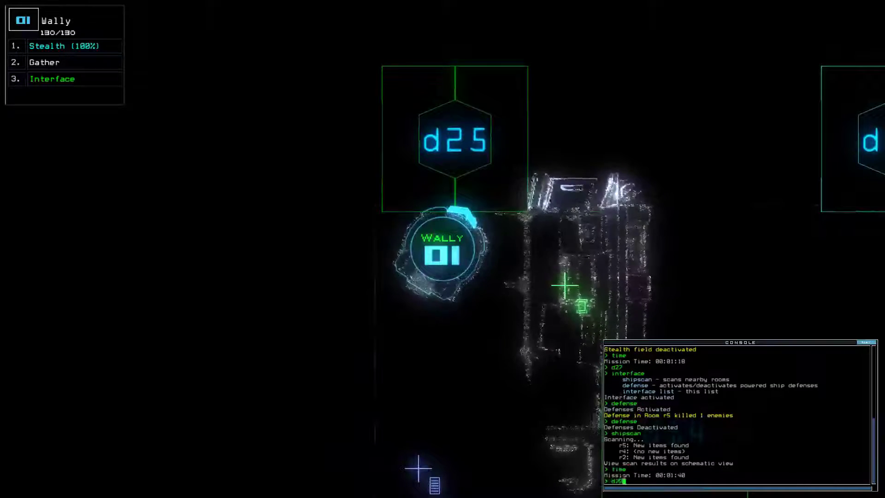
{"action": "type", "text": "5"}
{"action": "key", "text": "Return"}
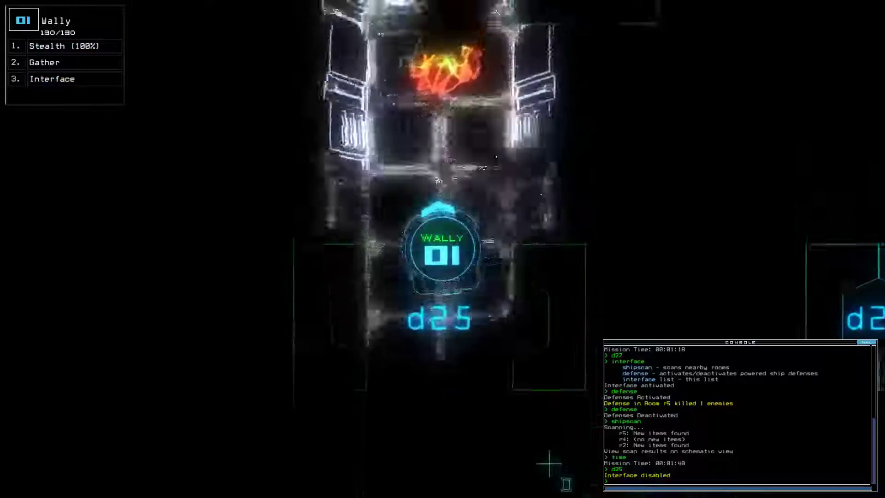
{"action": "type", "text": "2"}
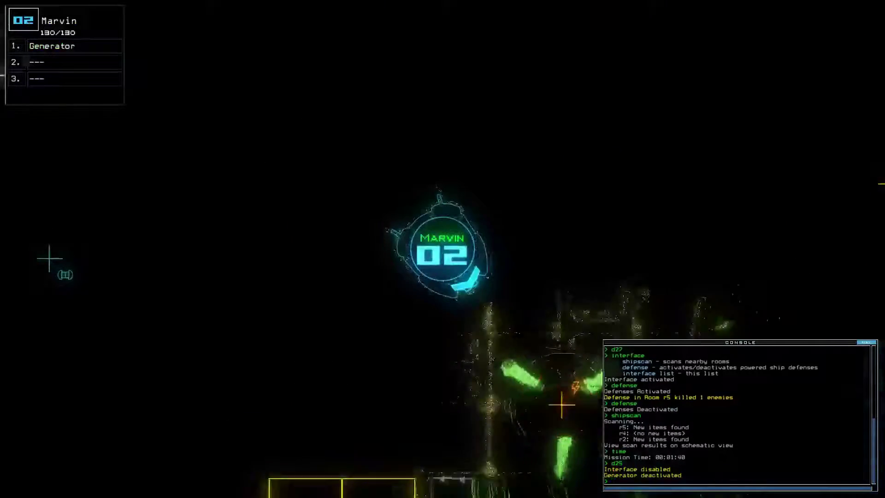
{"action": "type", "text": "a1"}
{"action": "key", "text": "Return"}
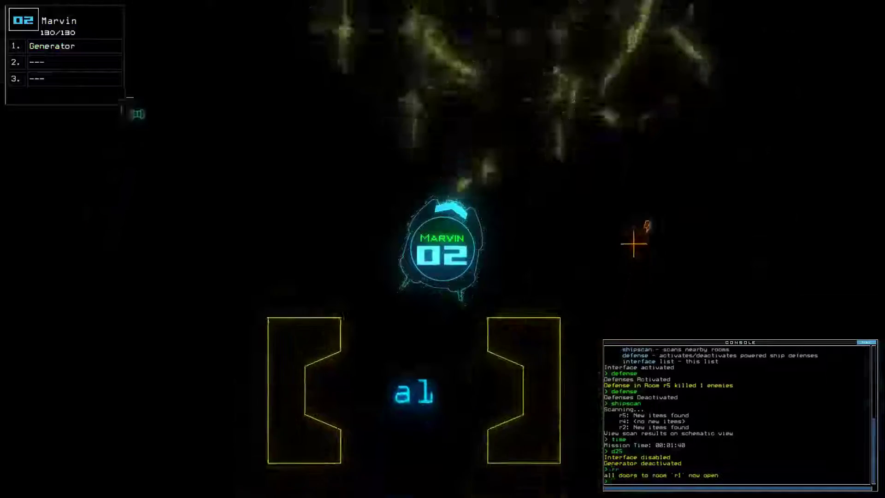
{"action": "key", "text": "Down"}
{"action": "type", "text": "time"}
{"action": "key", "text": "Return"}
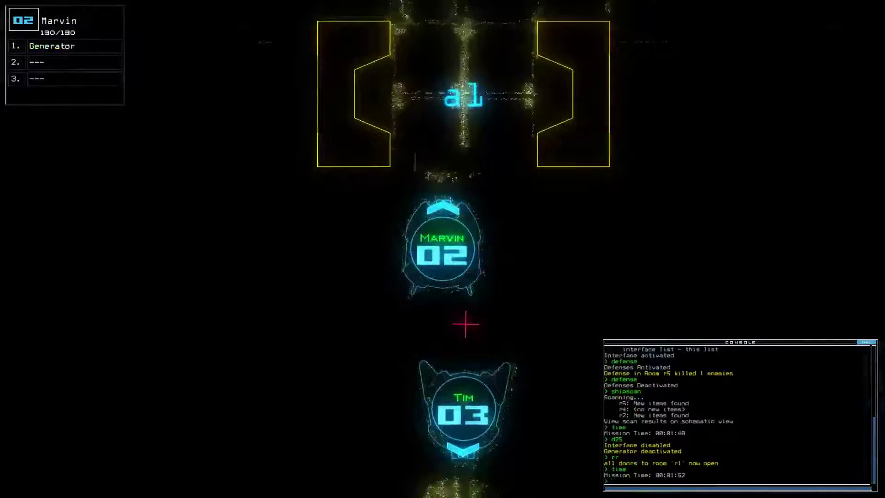
{"action": "key", "text": "3"}
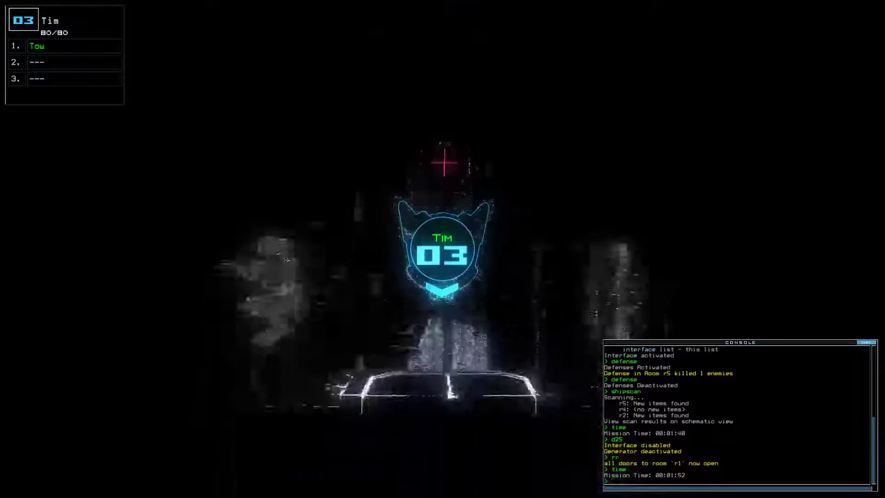
{"action": "type", "text": "tow"}
{"action": "key", "text": "space"}
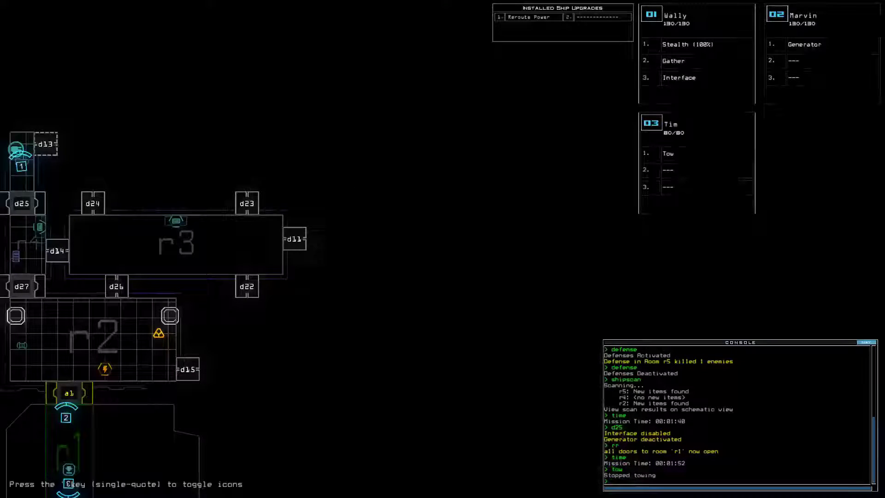
{"action": "type", "text": "time"}
- Check mission time and turn drone 2's generator back on
{"action": "key", "text": "Return"}
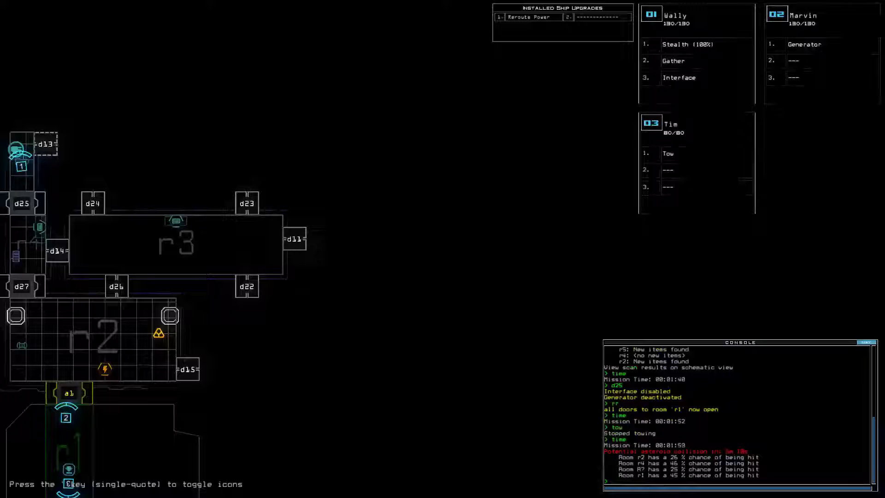
{"action": "key", "text": "Left"}
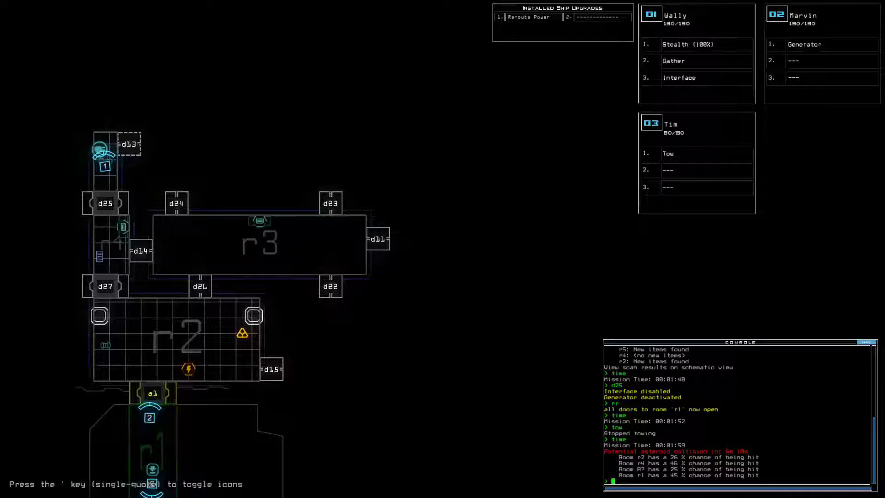
{"action": "key", "text": "2"}
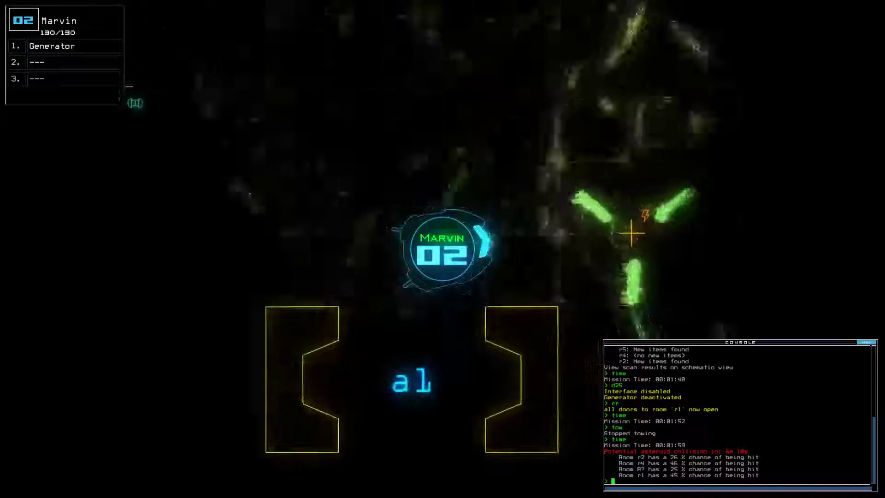
{"action": "type", "text": "generator"}
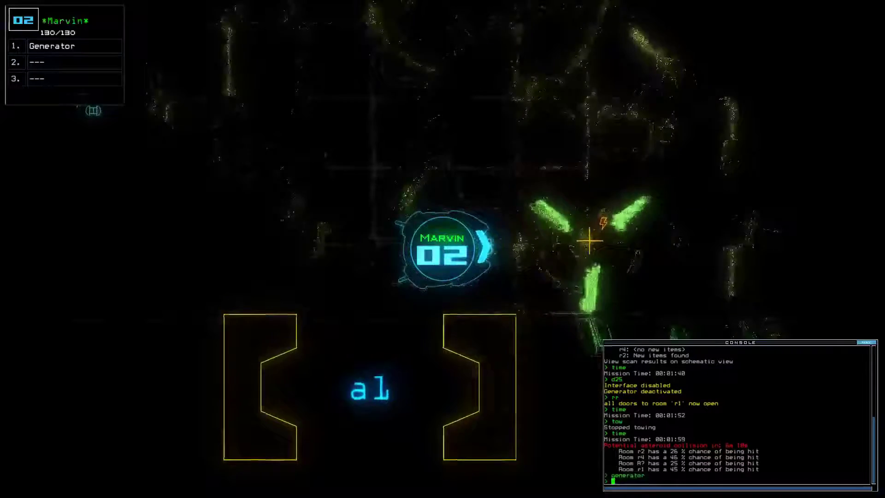
{"action": "key", "text": "Return"}
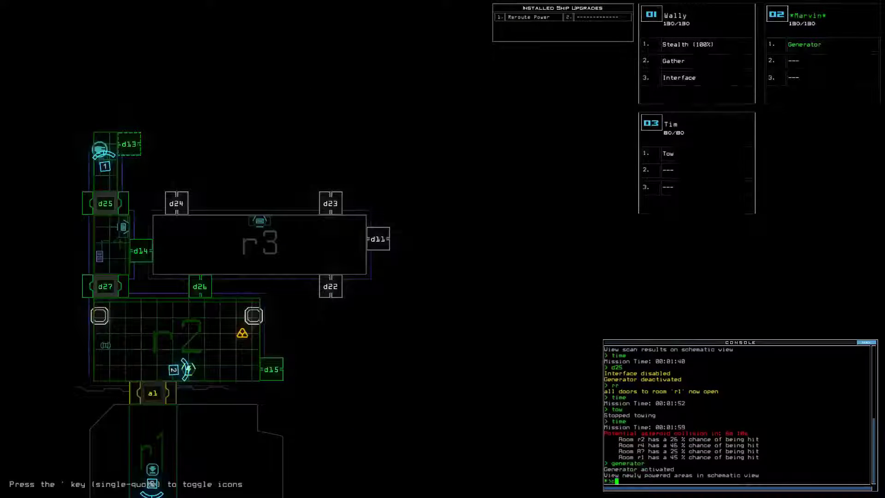
- Have drone 1 open d25, use r5 defenses against enemies, and pass door d13
{"action": "key", "text": "1"}
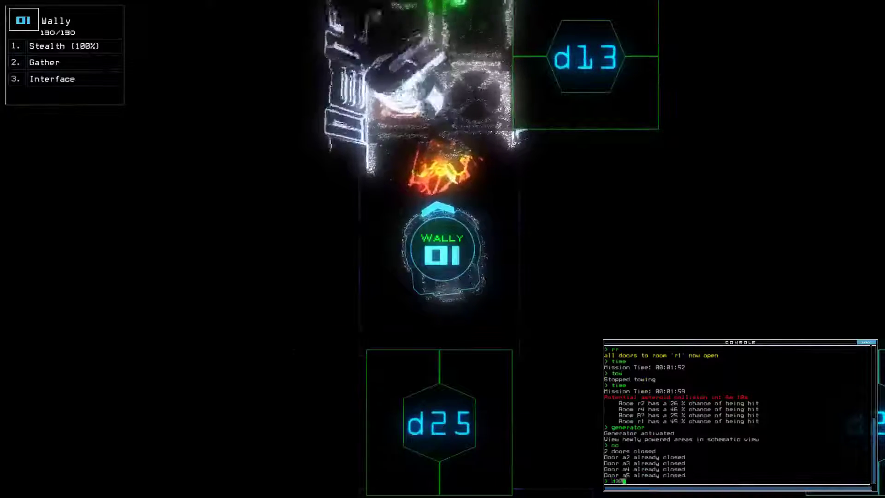
{"action": "key", "text": "Return"}
{"action": "key", "text": "Down"}
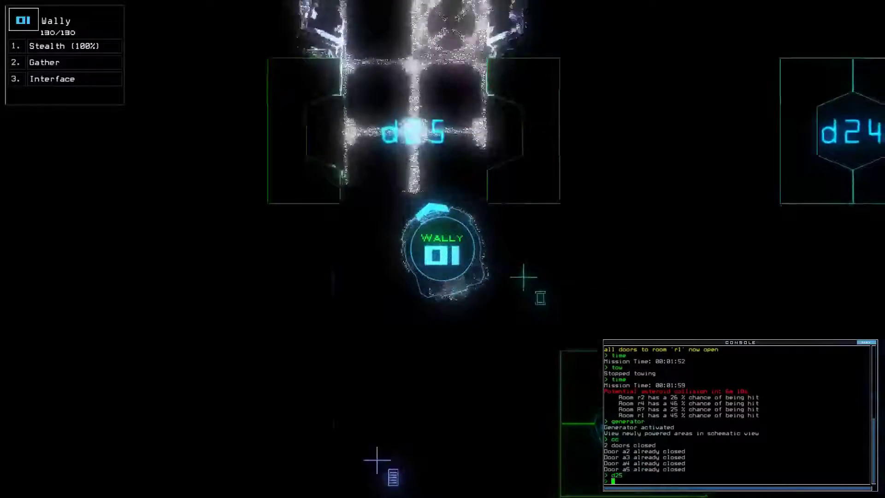
{"action": "key", "text": "Right"}
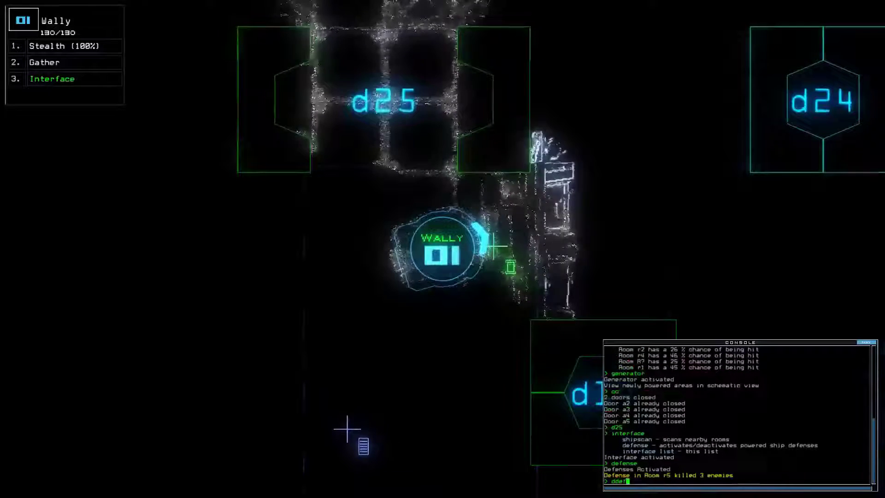
{"action": "key", "text": "Up"}
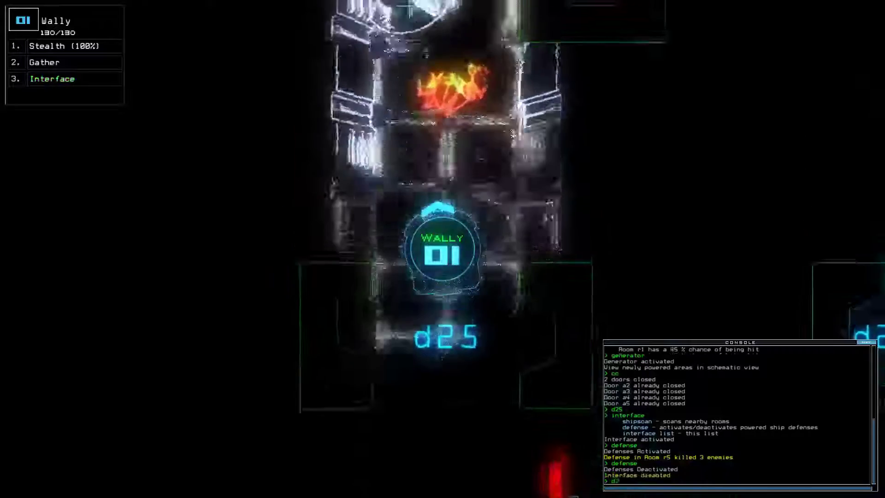
{"action": "type", "text": "56"}
{"action": "key", "text": "Return"}
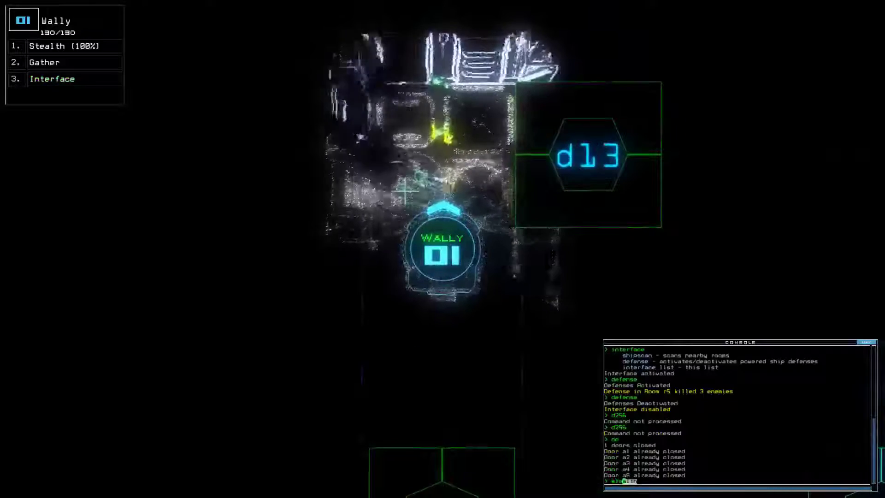
{"action": "type", "text": "3"}
{"action": "key", "text": "Return"}
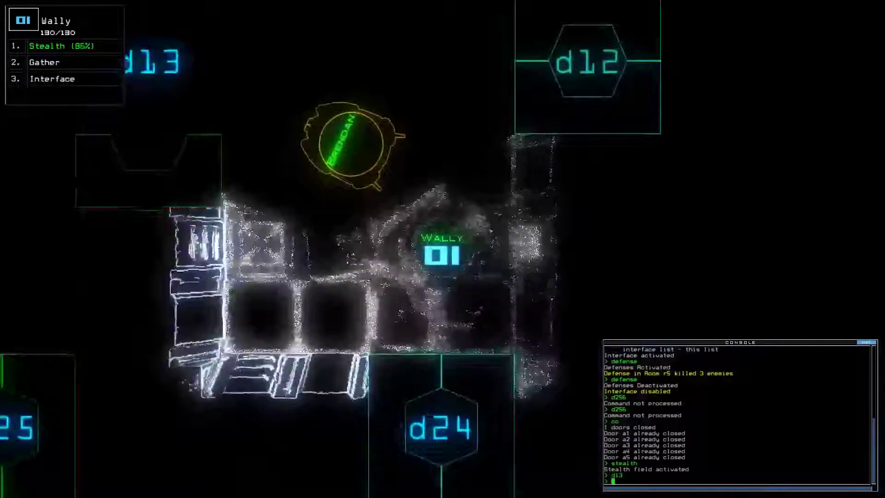
- Trade Wally's Interface module for derelict drone Brendan's Mine module
{"action": "key", "text": "Return"}
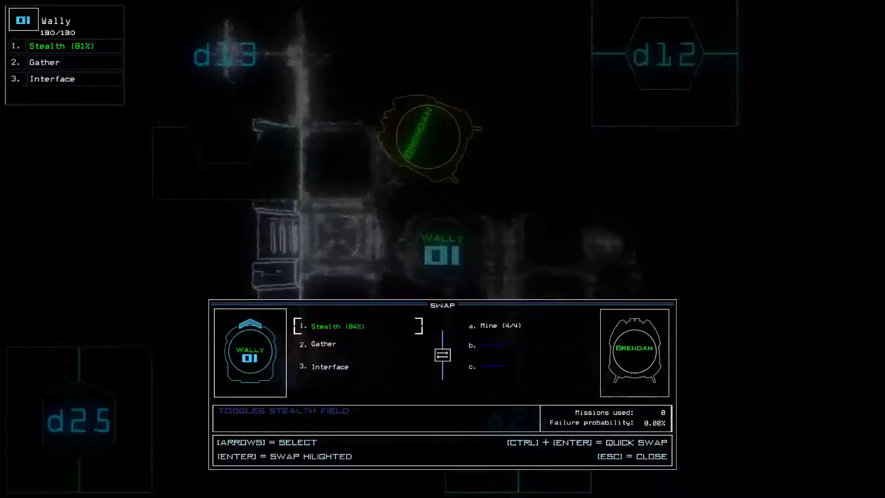
{"action": "key", "text": "Escape"}
{"action": "key", "text": "Return"}
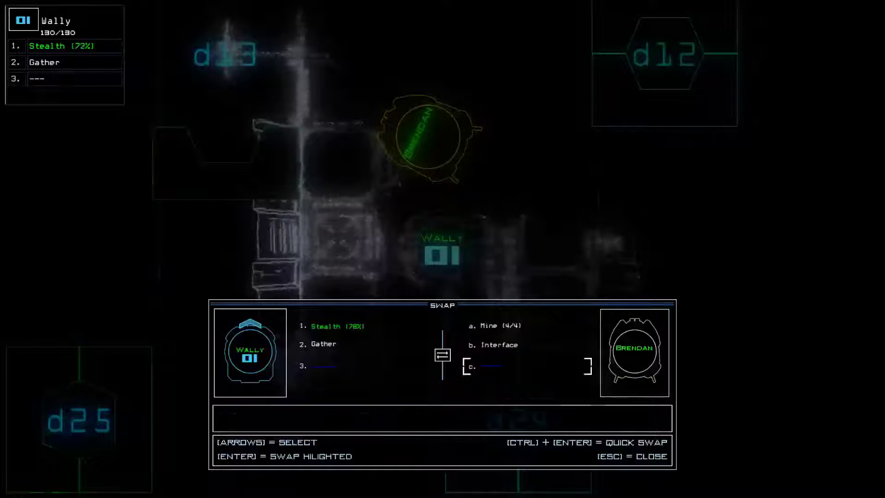
{"action": "key", "text": "Return"}
{"action": "key", "text": "Escape"}
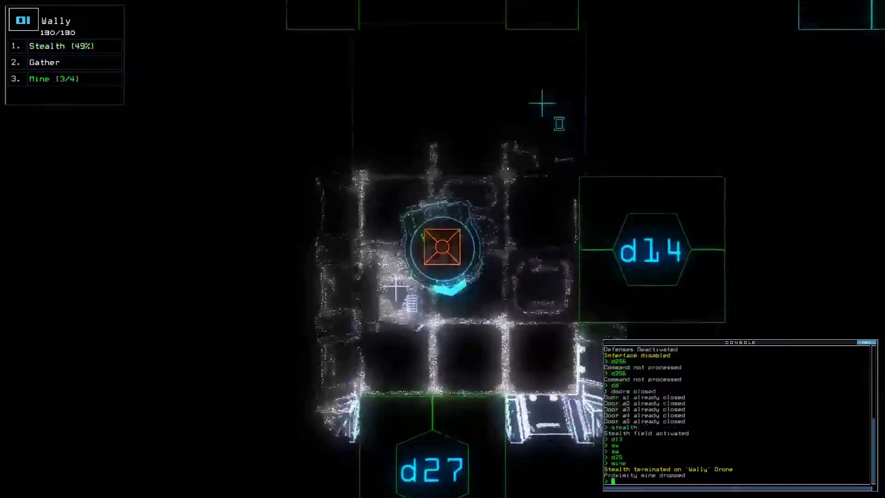
{"action": "type", "text": "d27"}
- Open door d27 and all doors to r1, check mission time, then switch to Tim
{"action": "key", "text": "Return"}
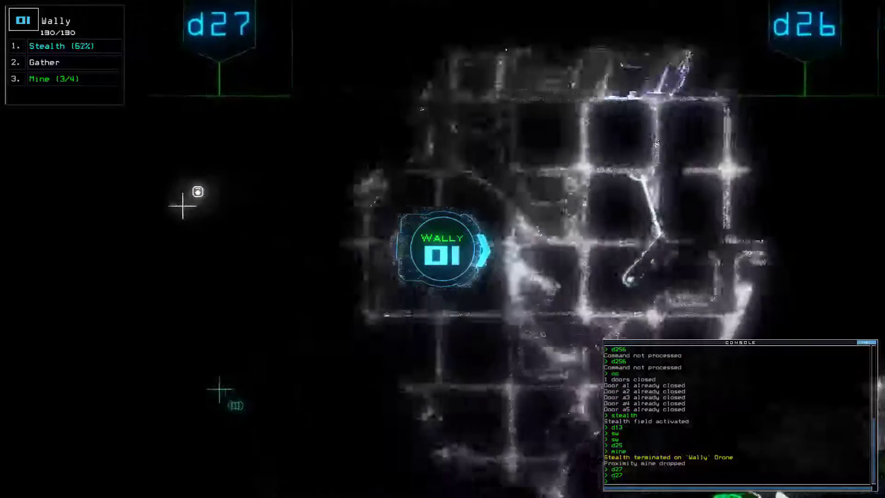
{"action": "type", "text": "time"}
{"action": "key", "text": "Return"}
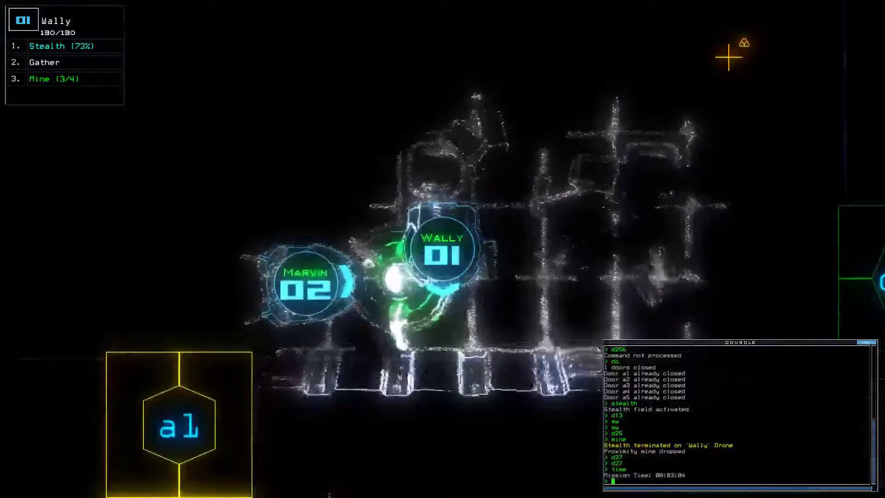
{"action": "type", "text": "r1"}
{"action": "key", "text": "Return"}
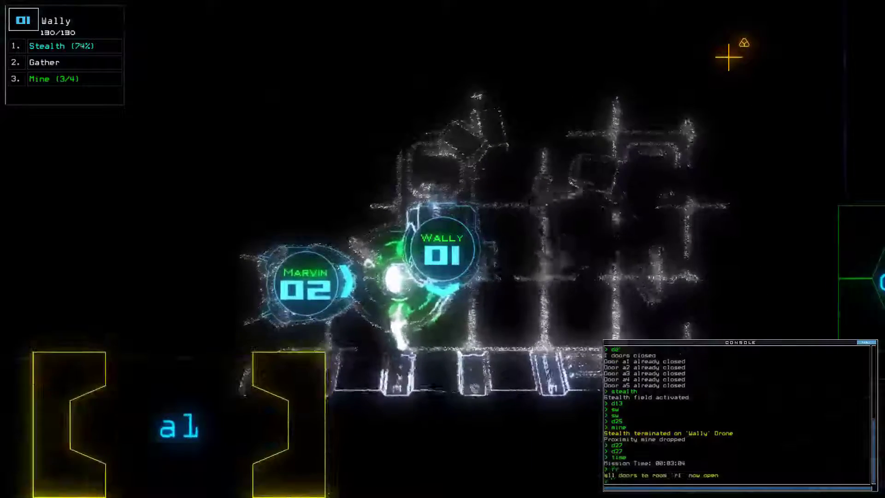
{"action": "key", "text": "3"}
{"action": "type", "text": "d27"}
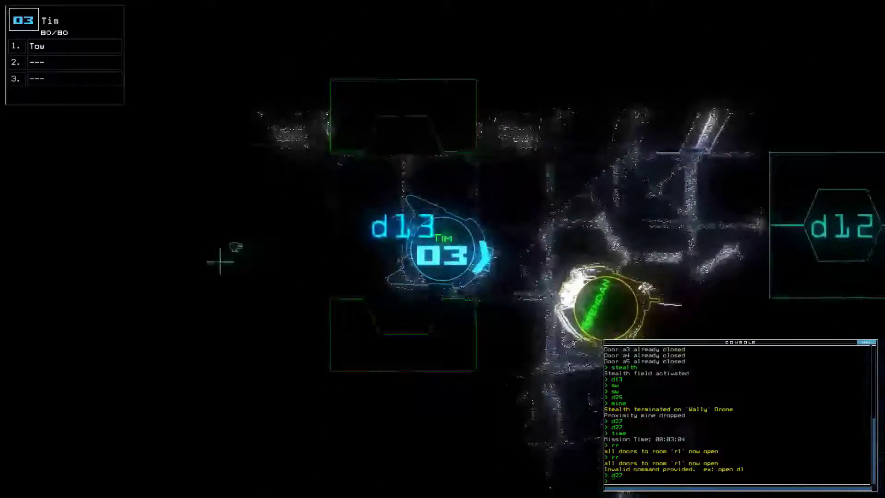
{"action": "type", "text": "hb"}
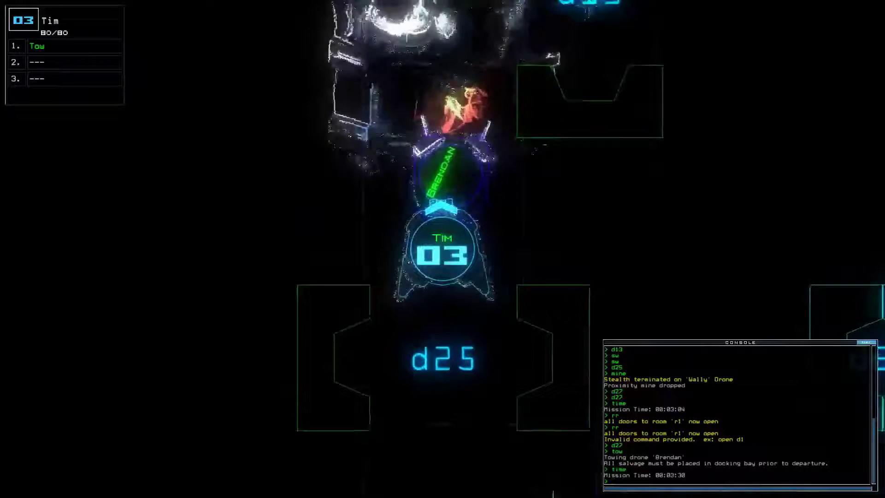
- Have drone 1 collect scrap and send all three drones home to r1
{"action": "key", "text": "Escape"}
{"action": "type", "text": "d25"}
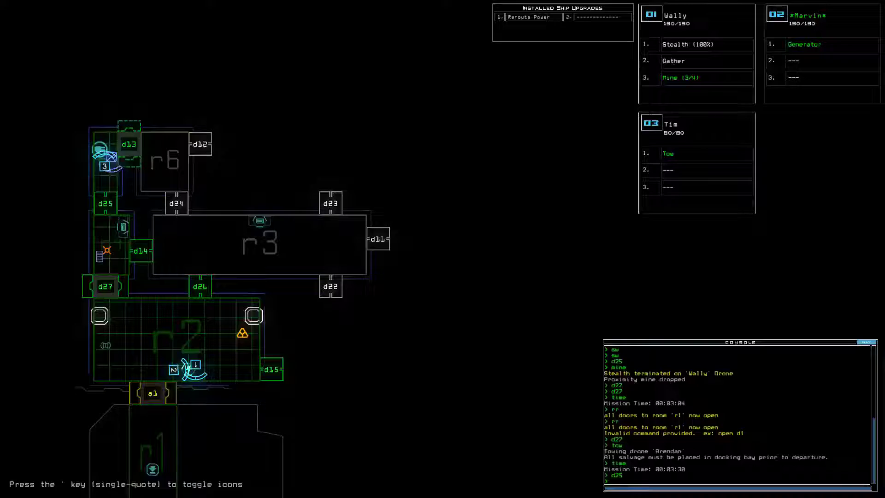
{"action": "key", "text": "1"}
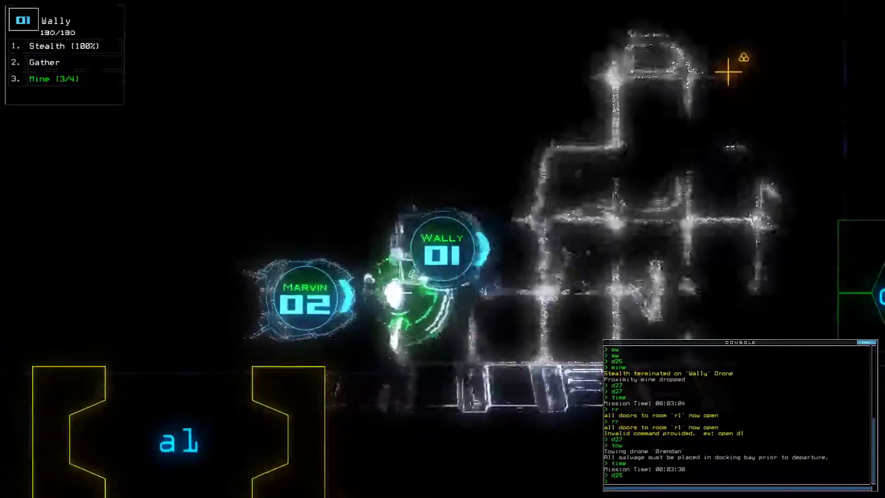
{"action": "type", "text": "g"}
{"action": "key", "text": "Return"}
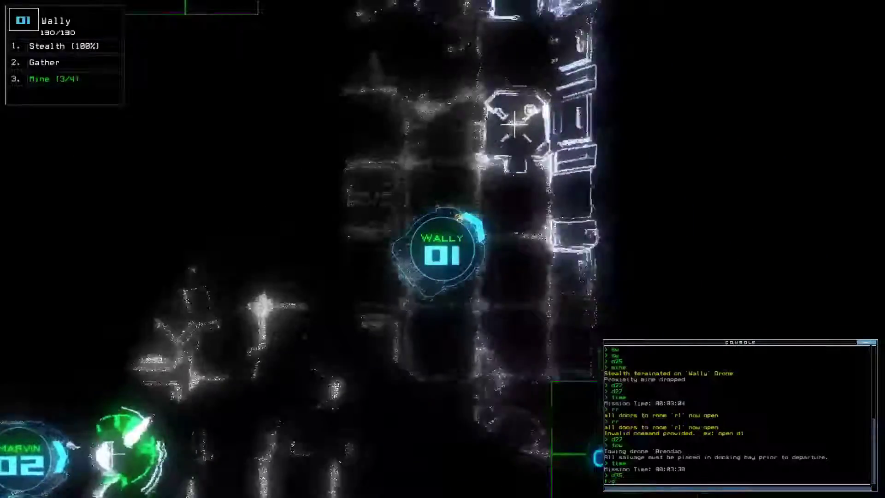
{"action": "type", "text": "navigate 1 2 3 r1"}
{"action": "key", "text": "Return"}
{"action": "key", "text": "Escape"}
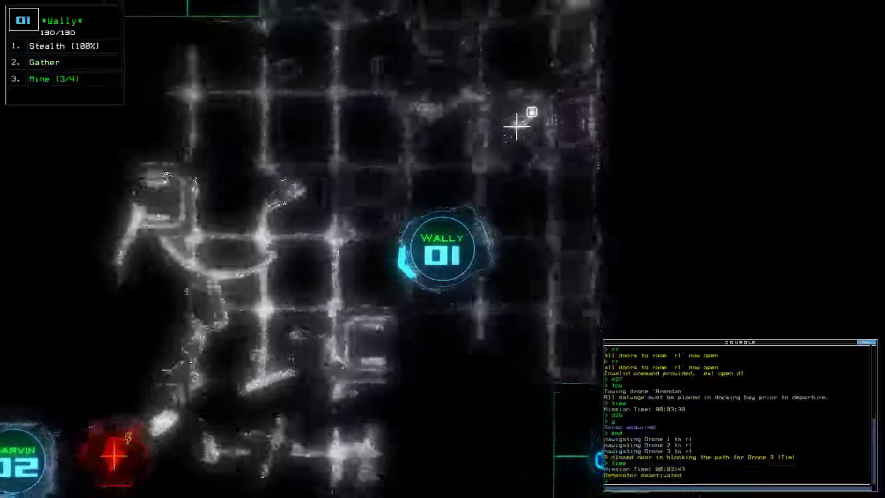
{"action": "type", "text": "time"}
{"action": "key", "text": "Return"}
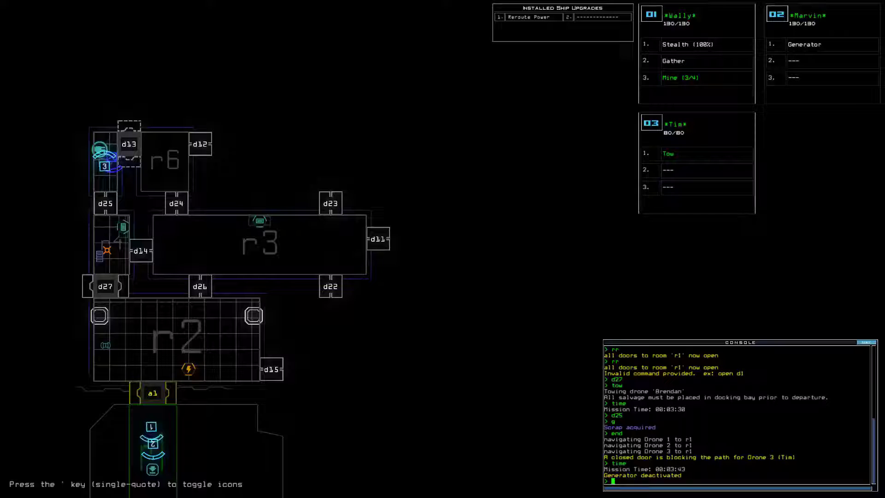
- Check mission time twice, then view Tim towing Brendan near door d13
{"action": "key", "text": "Return"}
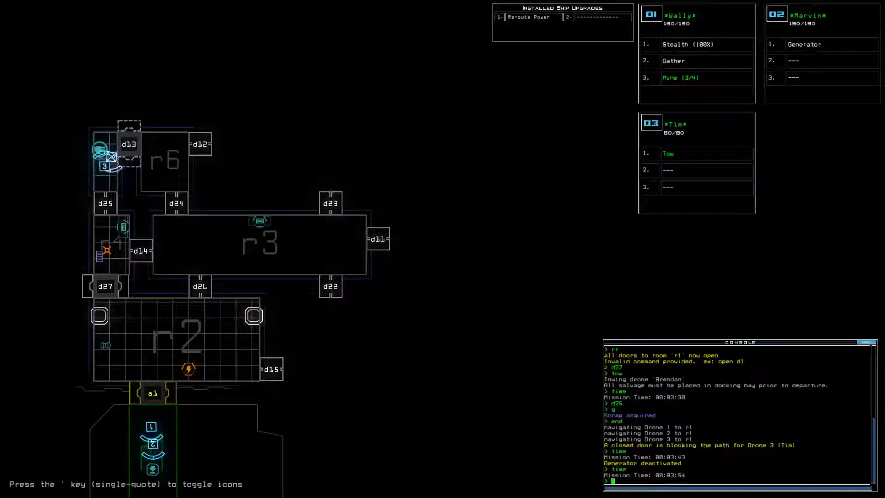
{"action": "type", "text": "tme"}
{"action": "key", "text": "Return"}
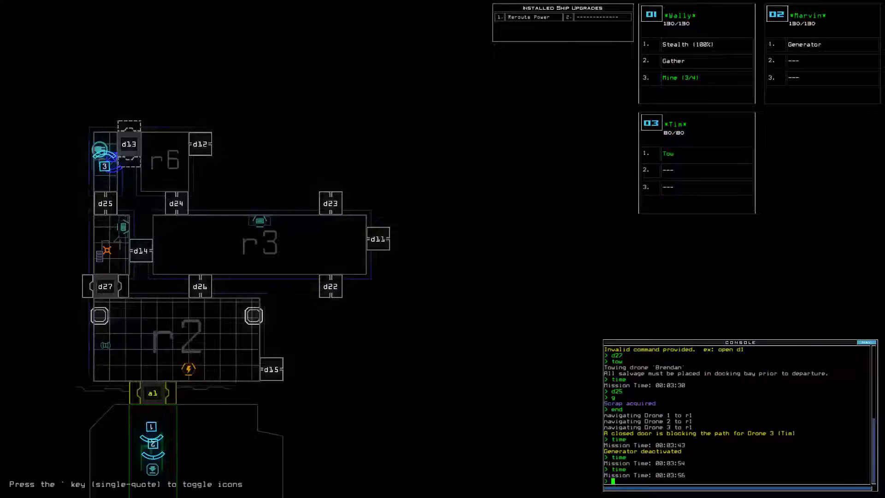
{"action": "key", "text": "3"}
{"action": "type", "text": "time"}
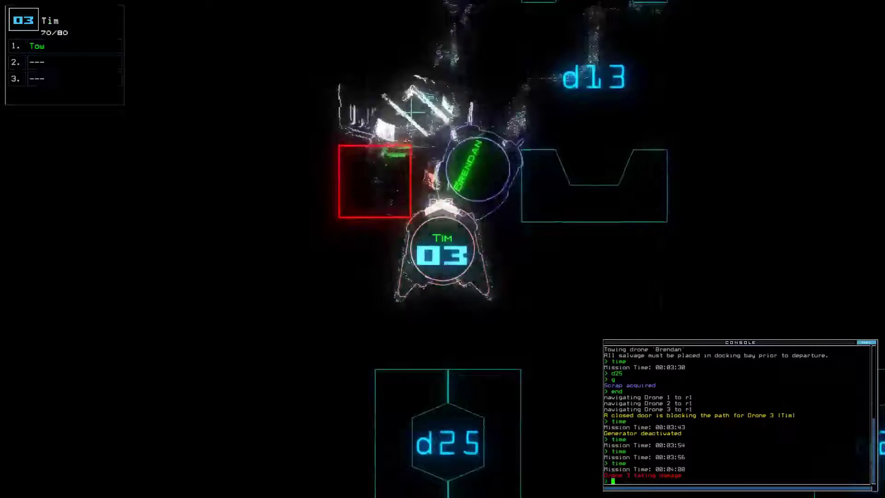
- Reactivate the generator with Marvin, then close doors d25 and d27 behind Tim
{"action": "key", "text": "2"}
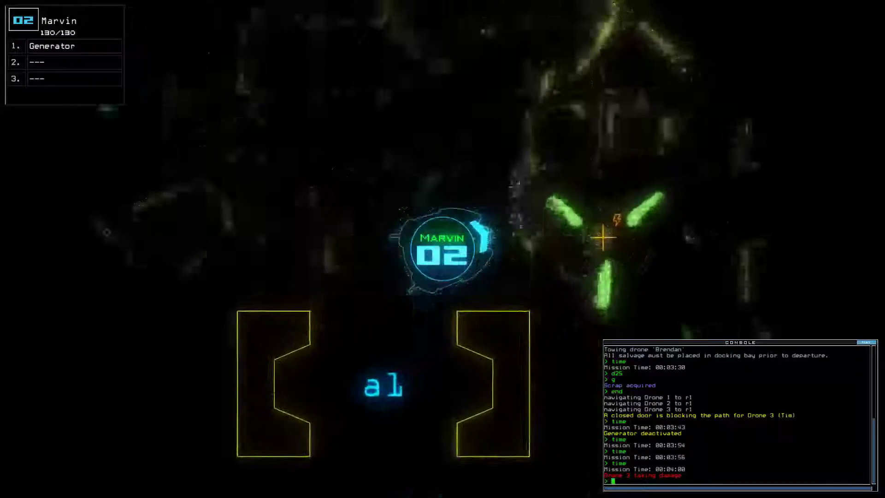
{"action": "type", "text": "generator"}
{"action": "key", "text": "Return"}
{"action": "key", "text": "3"}
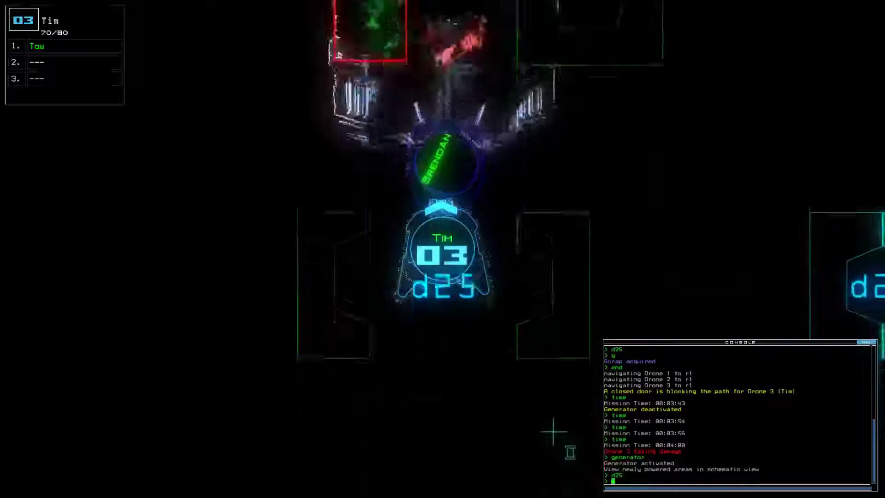
{"action": "type", "text": "25"}
{"action": "key", "text": "Return"}
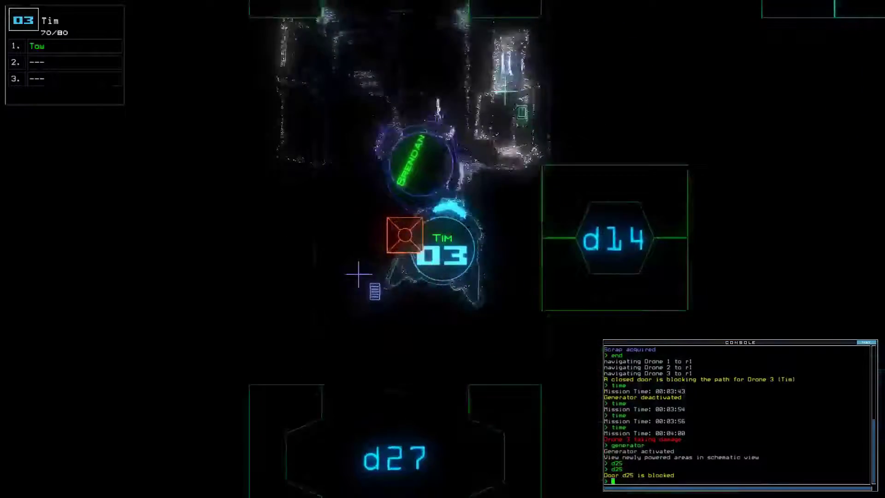
{"action": "type", "text": "d27"}
{"action": "key", "text": "Return"}
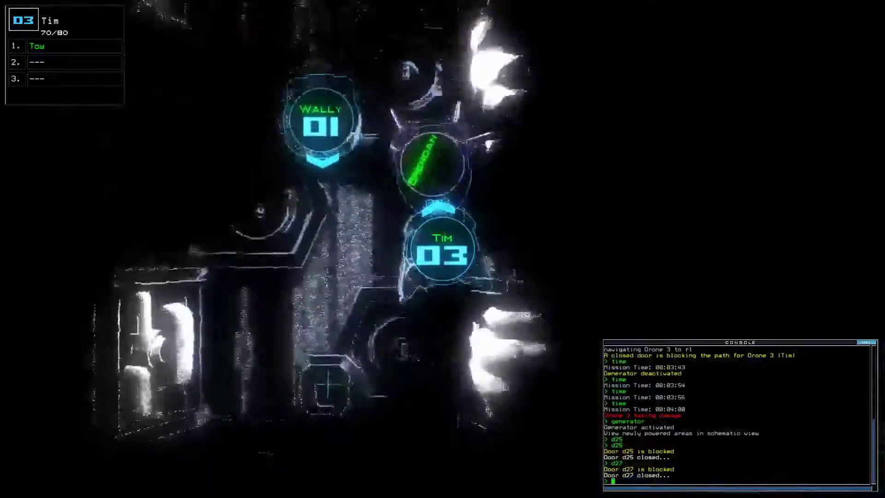
{"action": "type", "text": "na"}
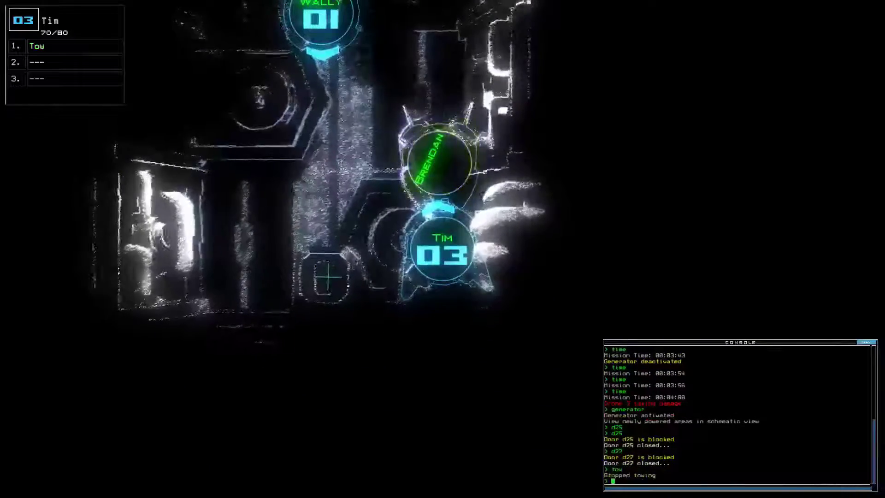
- Swap Wally's Mine module for Interface and check the mission time
{"action": "key", "text": "Return"}
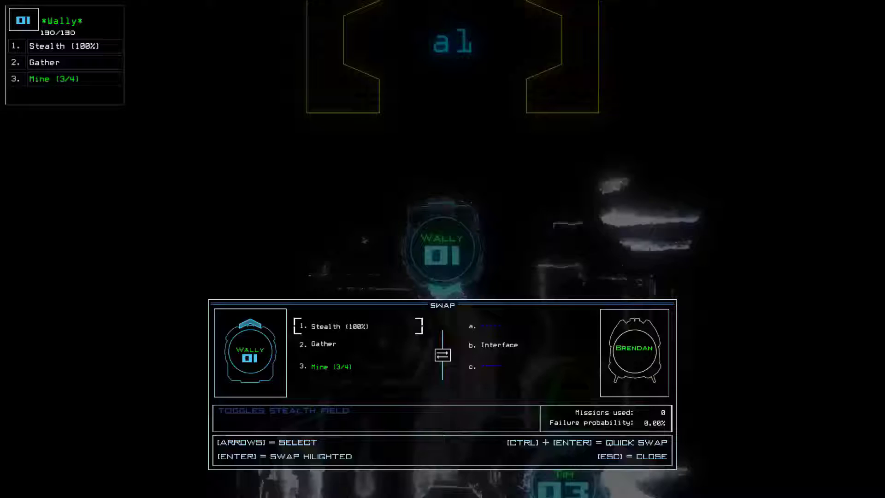
{"action": "key", "text": "Return"}
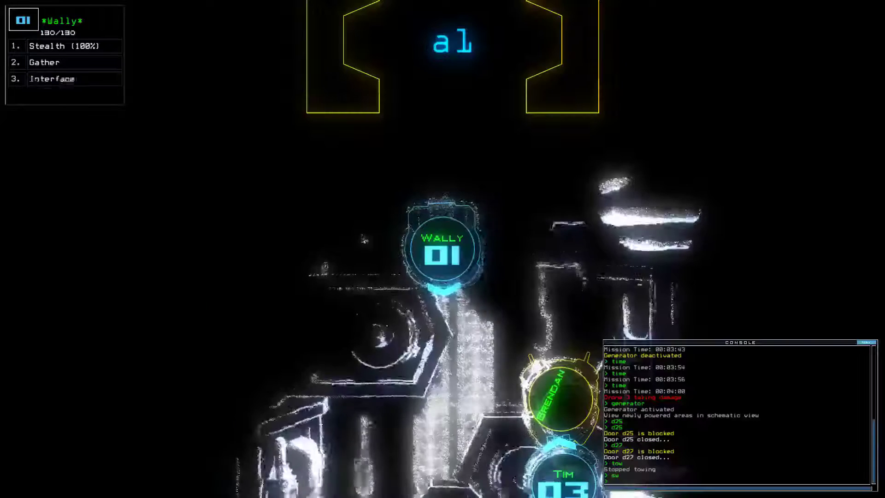
{"action": "type", "text": "time"}
{"action": "key", "text": "Return"}
{"action": "key", "text": "Up"}
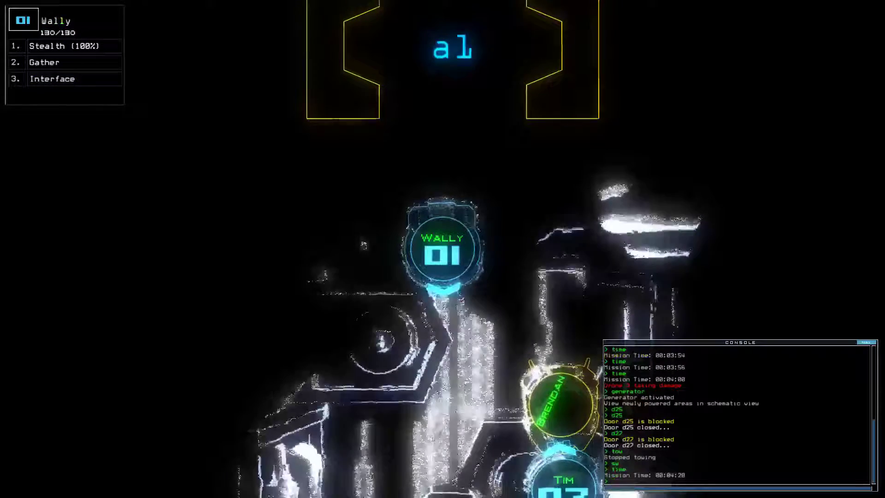
- Inspect Brendan's modules from Tim without swapping anything
{"action": "key", "text": "F3"}
{"action": "key", "text": "Return"}
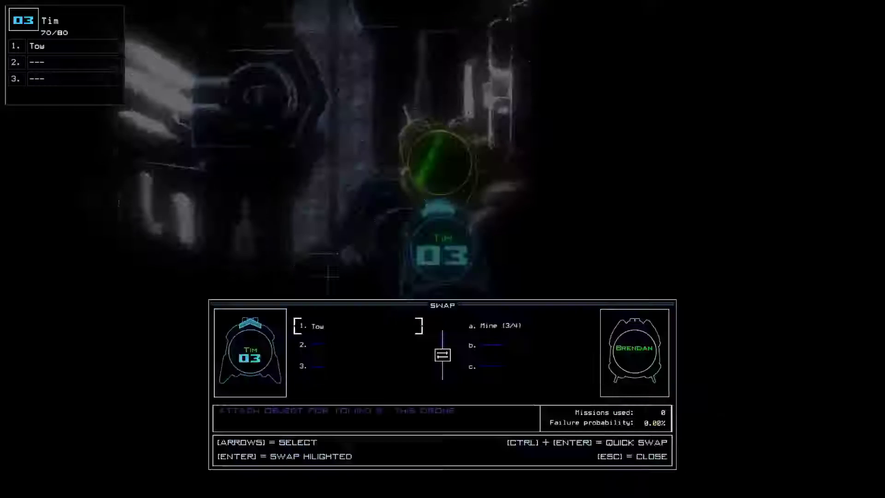
{"action": "key", "text": "Escape"}
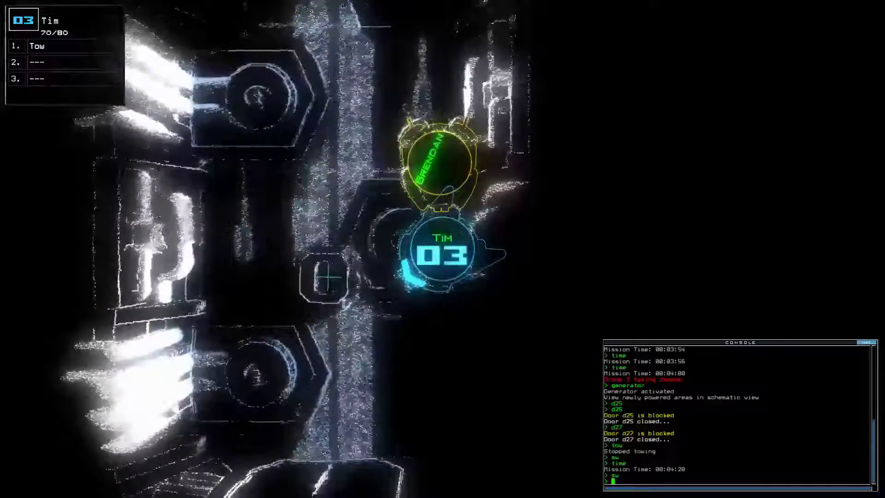
- Check the ship map and mission time, then drive Wally through the corridors past a1
{"action": "key", "text": "F1"}
{"action": "key", "text": "space"}
{"action": "key", "text": "space"}
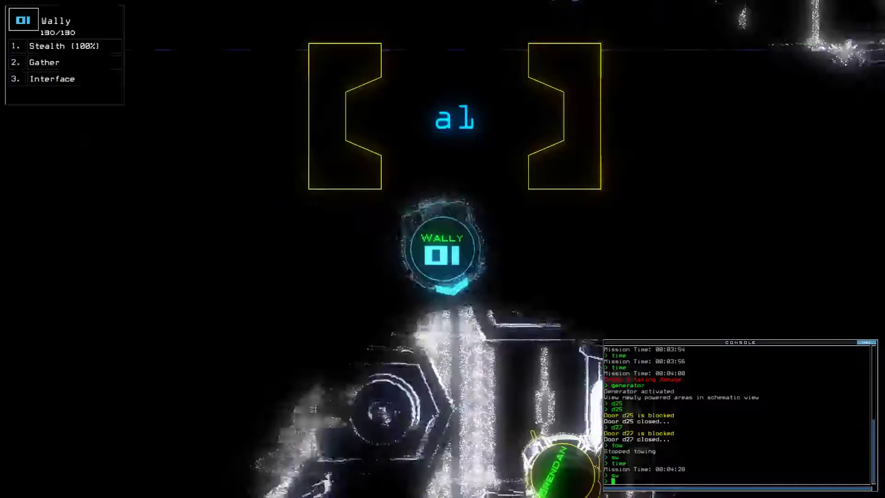
{"action": "key", "text": "Up"}
{"action": "type", "text": "me"}
{"action": "key", "text": "Return"}
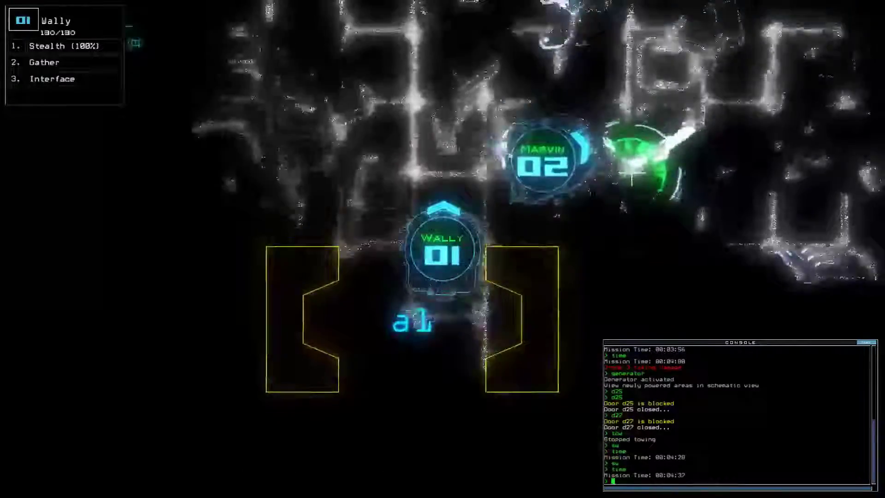
{"action": "key", "text": "Up"}
{"action": "key", "text": "Left"}
{"action": "scroll", "coordinate": [197, 70], "scroll_direction": "down", "scroll_amount": 5}
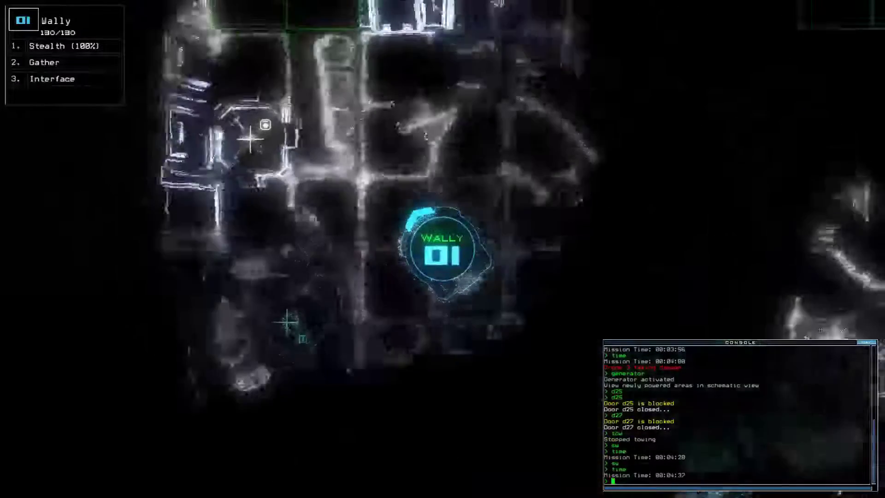
{"action": "type", "text": "7"}
- Send Wally through door d27 and disconnect its interface after r5 defenses kill three enemies
{"action": "key", "text": "Return"}
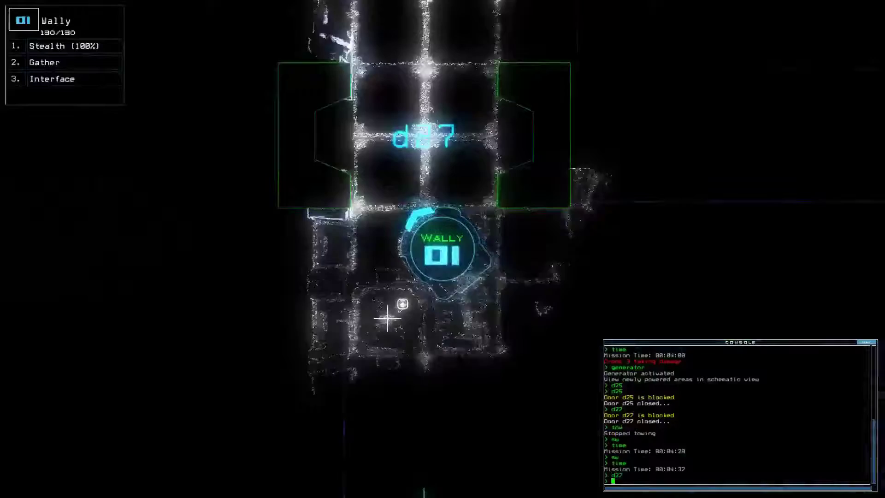
{"action": "key", "text": "Up"}
{"action": "scroll", "coordinate": [401, 173], "scroll_direction": "up", "scroll_amount": 5}
{"action": "scroll", "coordinate": [401, 173], "scroll_direction": "down", "scroll_amount": 4}
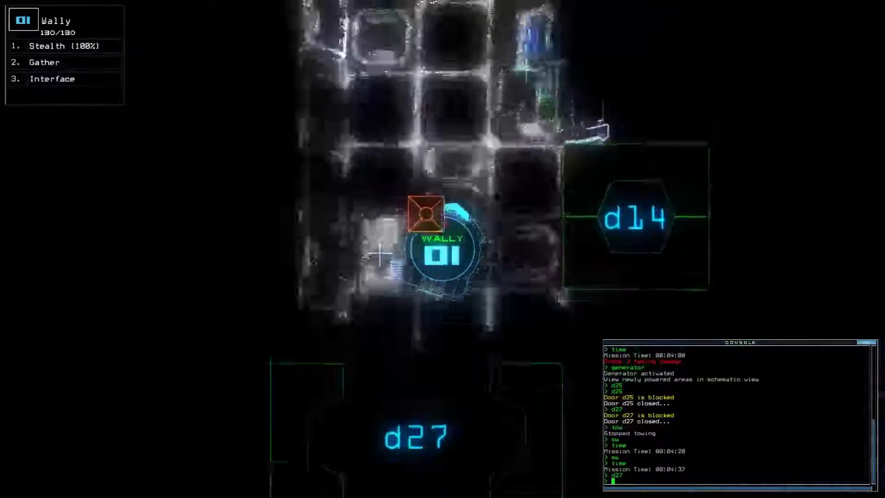
{"action": "key", "text": "Up"}
{"action": "key", "text": "Up"}
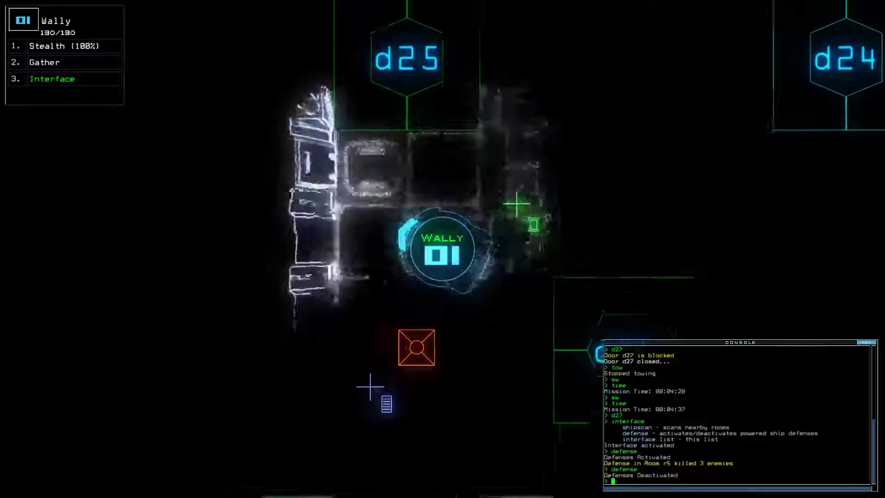
{"action": "key", "text": "Up"}
{"action": "type", "text": "d25"}
- Take Wally through door d25 up to d13 and check the mission time
{"action": "key", "text": "Return"}
{"action": "key", "text": "Up"}
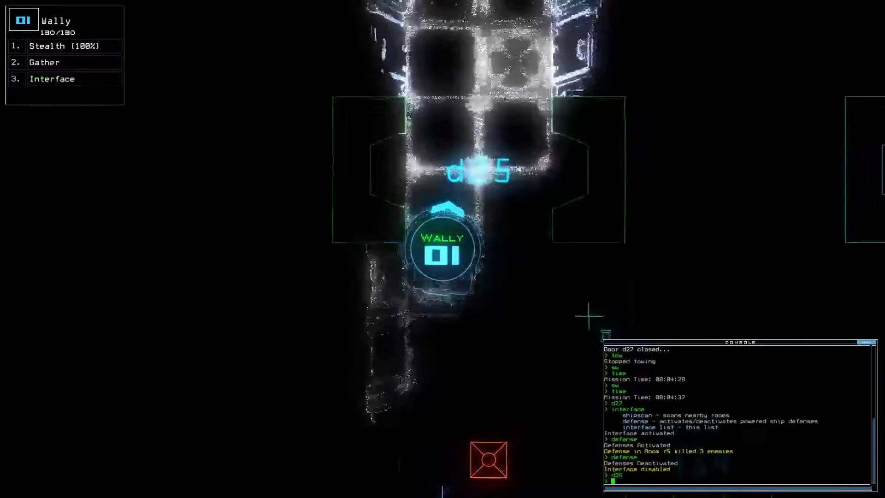
{"action": "key", "text": "Up"}
{"action": "type", "text": "5"}
{"action": "key", "text": "Return"}
{"action": "key", "text": "Up"}
{"action": "key", "text": "Up"}
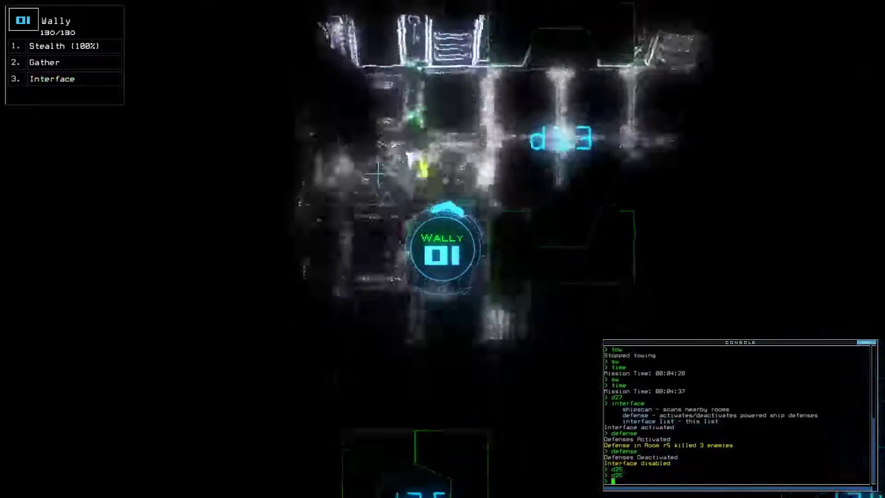
{"action": "key", "text": "Up"}
{"action": "key", "text": "Up"}
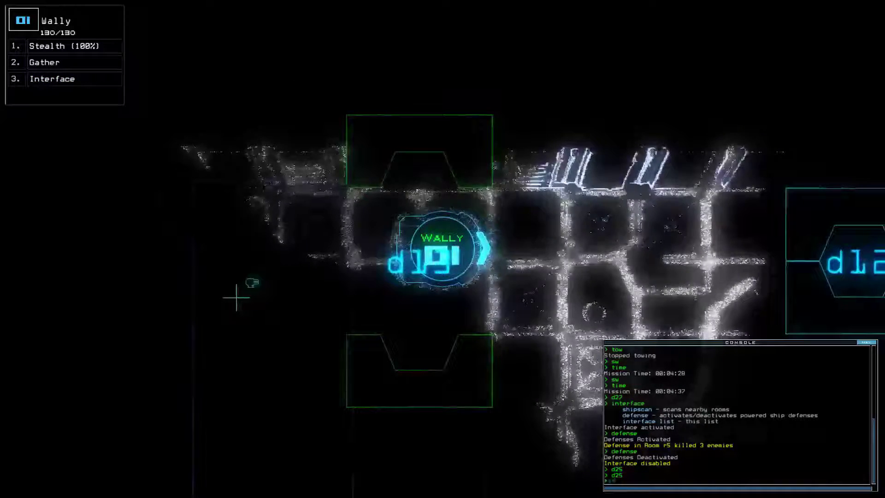
{"action": "type", "text": "time"}
{"action": "key", "text": "Return"}
{"action": "key", "text": "Return"}
{"action": "type", "text": "flag r3"}
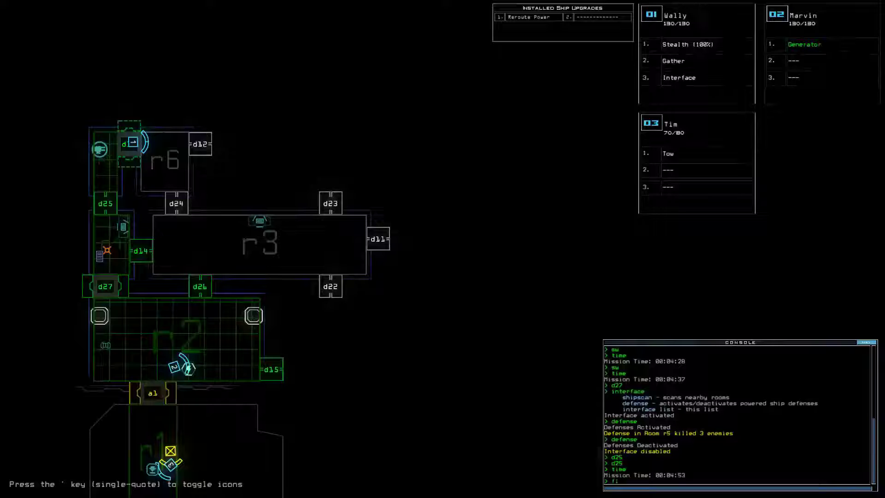
{"action": "type", "text": "reroute r2 r3 r6"}
- Flag room r3 and reroute power through rooms r2, r3 and r6
{"action": "key", "text": "Return"}
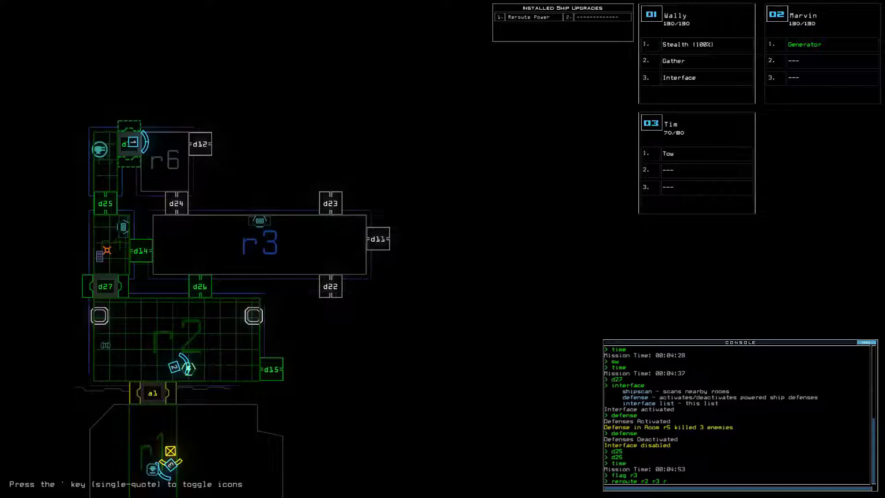
{"action": "key", "text": "Return"}
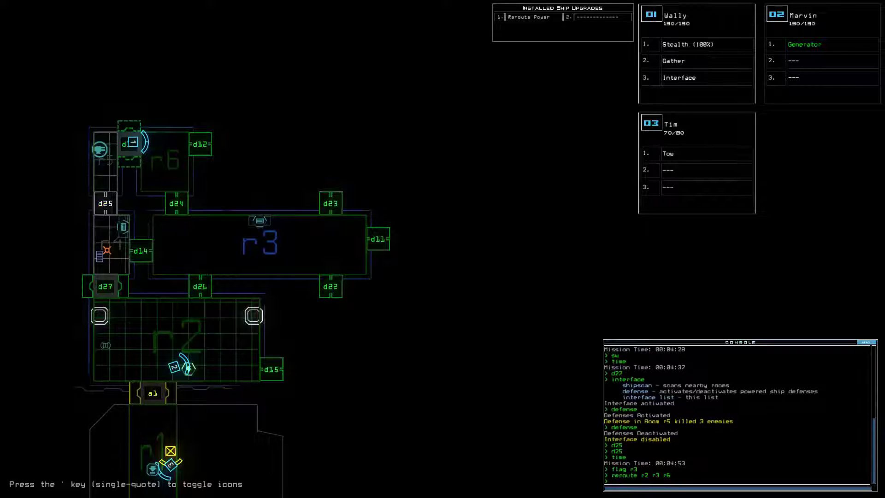
{"action": "key", "text": "Left"}
{"action": "key", "text": "Left"}
{"action": "key", "text": "Left"}
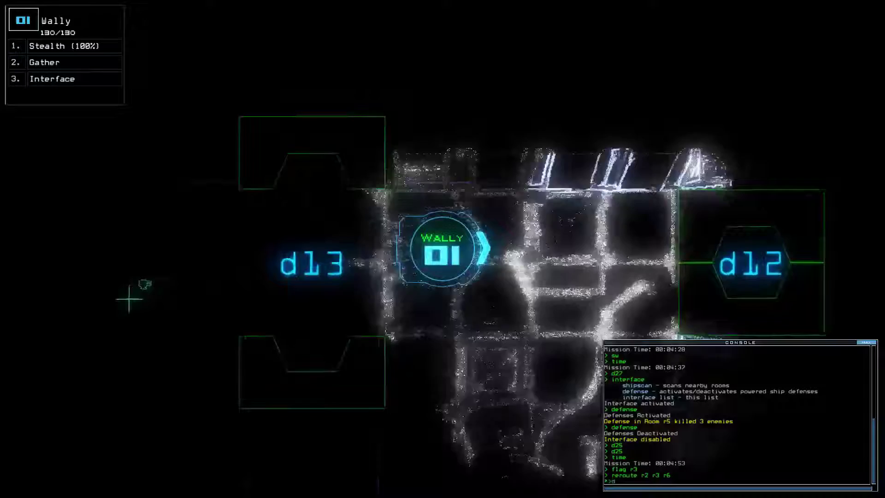
{"action": "type", "text": "stealth :d"}
- Open door d13, engage Wally's stealth field and drive it past d12 toward a3
{"action": "key", "text": "Return"}
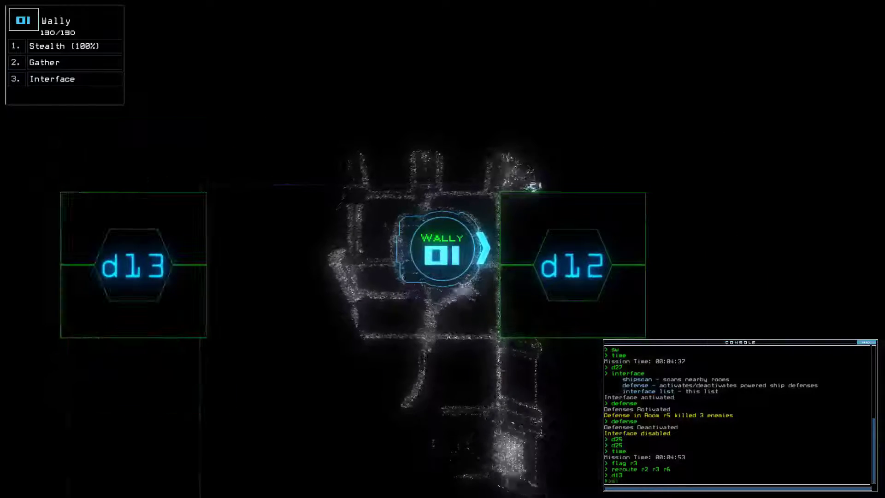
{"action": "type", "text": "2"}
{"action": "key", "text": "Return"}
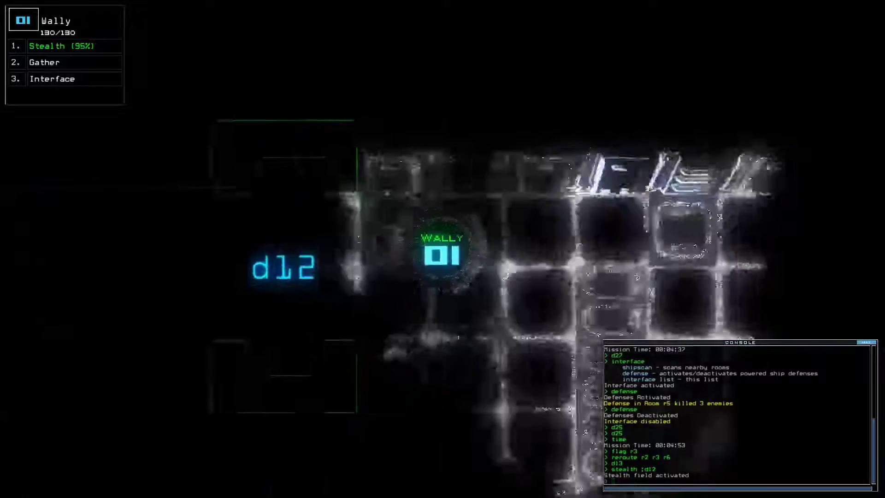
{"action": "key", "text": "Up"}
{"action": "key", "text": "Up"}
{"action": "key", "text": "Up"}
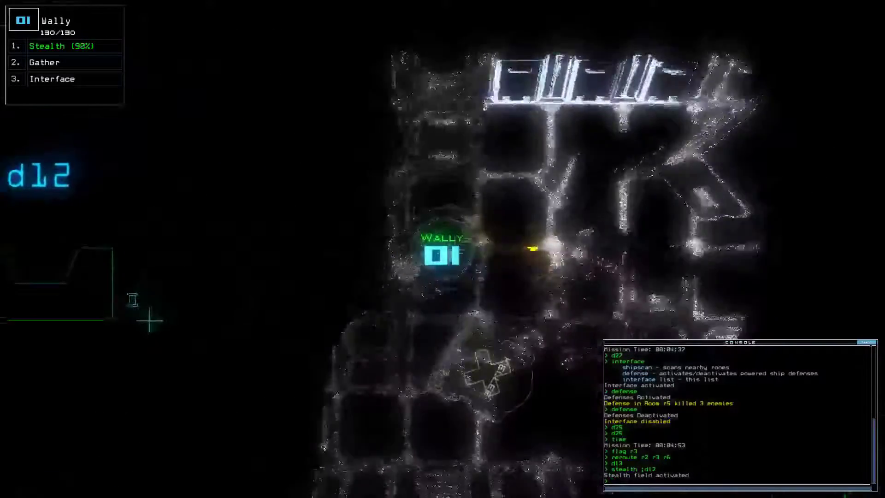
{"action": "key", "text": "Up"}
{"action": "key", "text": "Up"}
{"action": "key", "text": "Up"}
{"action": "key", "text": "Up"}
{"action": "key", "text": "Up"}
{"action": "key", "text": "Up"}
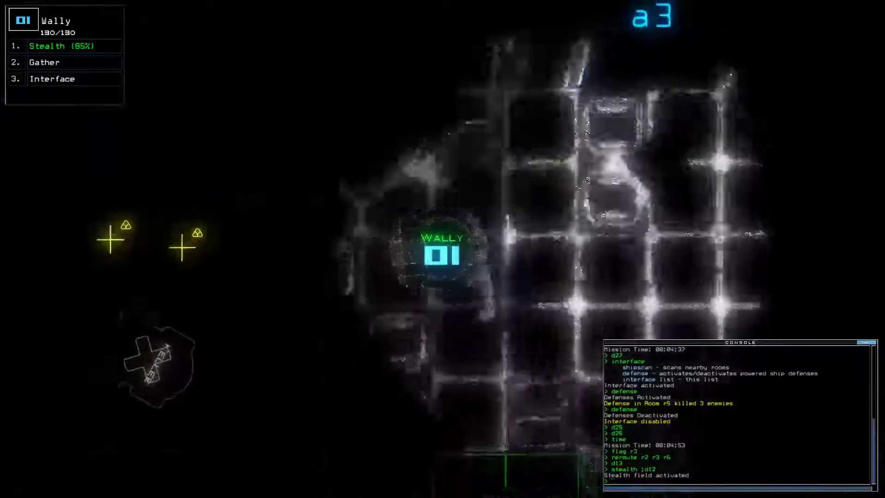
{"action": "key", "text": "Up"}
{"action": "key", "text": "Up"}
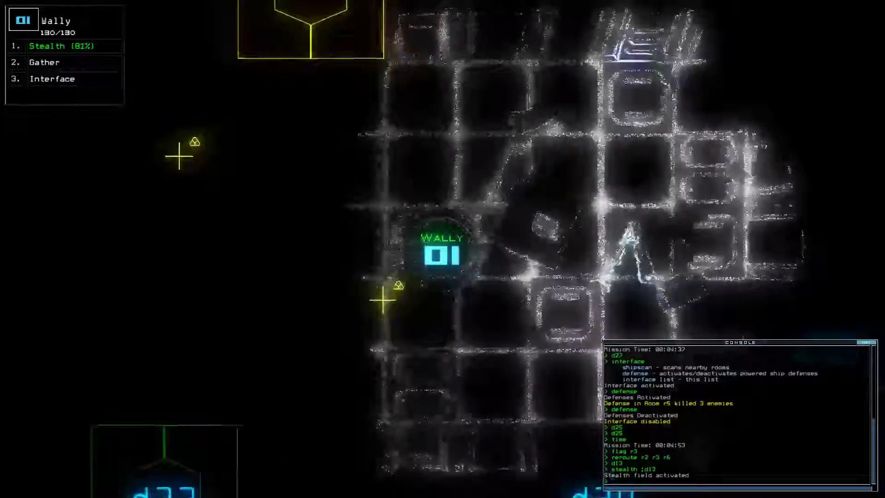
{"action": "key", "text": "Up"}
{"action": "key", "text": "Up"}
- Check the derelict drone's swap, then gather scrap with Wally four times
{"action": "key", "text": "Tab"}
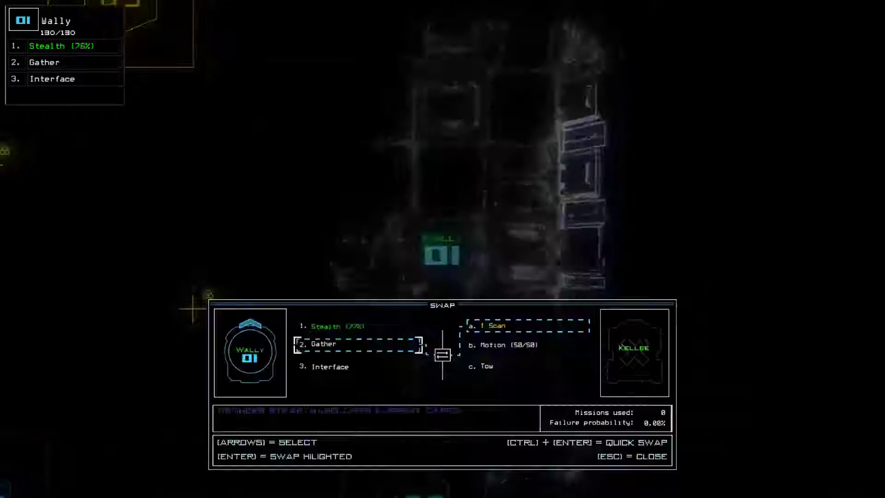
{"action": "key", "text": "Escape"}
{"action": "key", "text": "Up"}
{"action": "key", "text": "Up"}
{"action": "key", "text": "Up"}
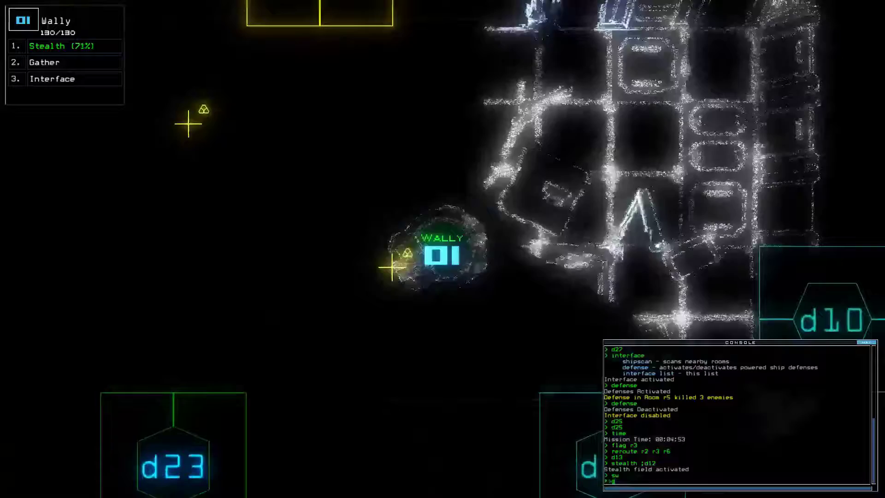
{"action": "key", "text": "Return"}
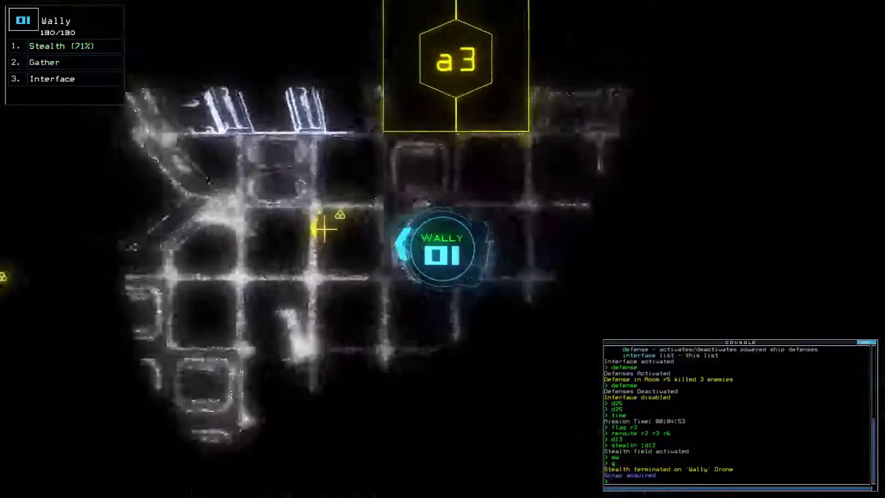
{"action": "key", "text": "Up"}
{"action": "key", "text": "Up"}
{"action": "key", "text": "Up"}
{"action": "key", "text": "g"}
{"action": "key", "text": "Return"}
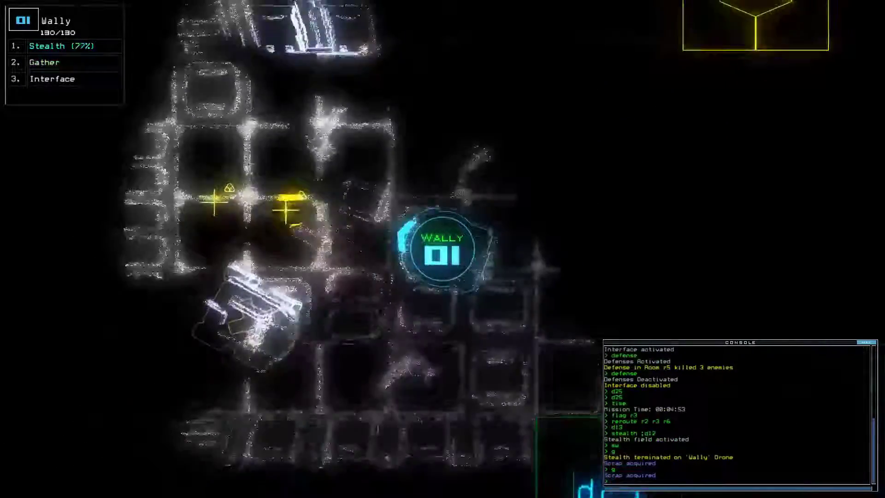
{"action": "type", "text": "g"}
{"action": "key", "text": "Return"}
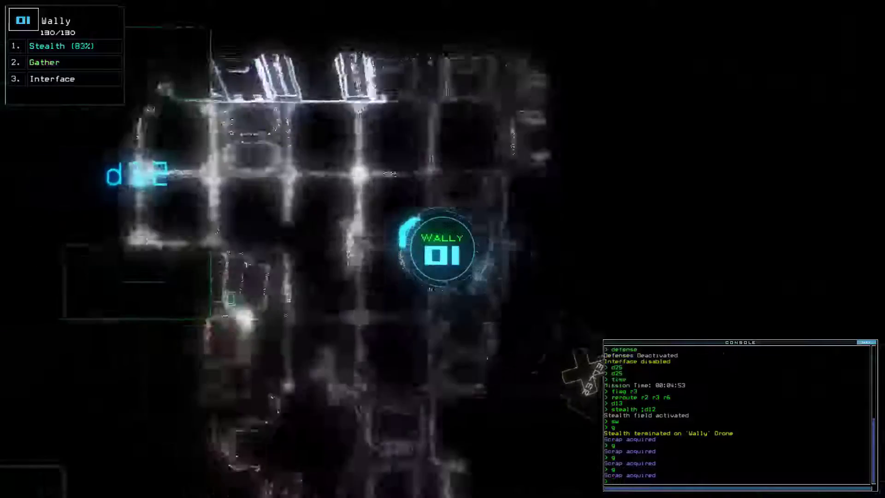
- Steer Wally back to door d13 and open it
{"action": "key", "text": "Left"}
{"action": "key", "text": "Left"}
{"action": "key", "text": "Left"}
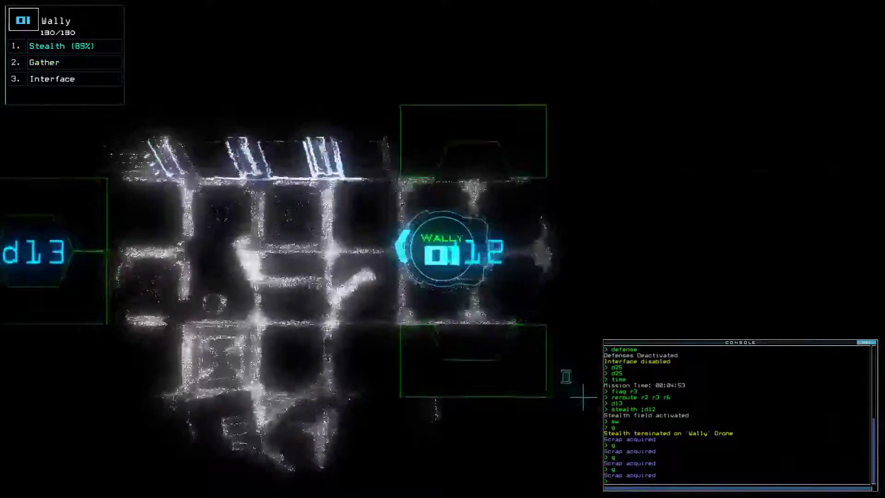
{"action": "key", "text": "Left"}
{"action": "key", "text": "Left"}
{"action": "key", "text": "Left"}
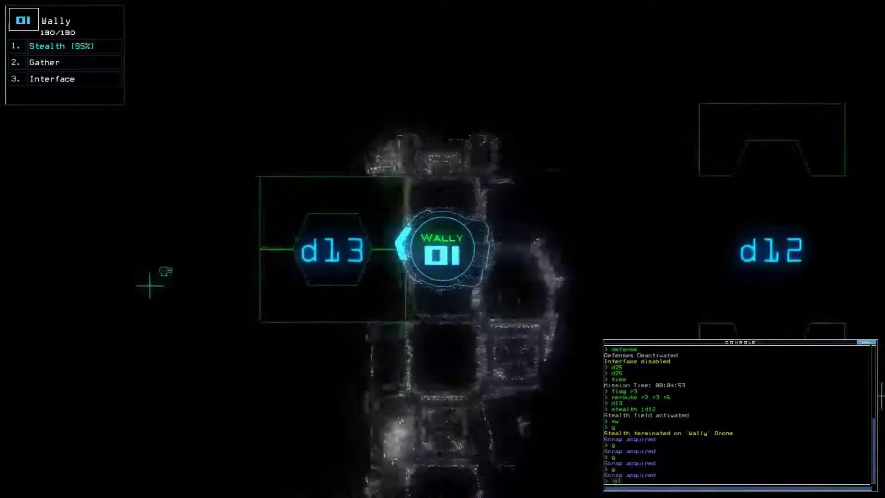
{"action": "type", "text": "d13"}
{"action": "key", "text": "Return"}
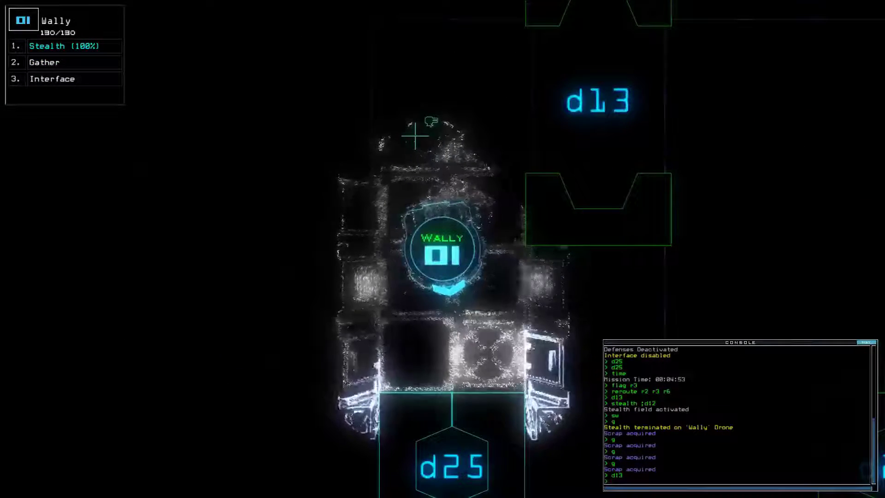
- Close all doors, check the time, and open every door to room r1
{"action": "key", "text": "Tab"}
{"action": "type", "text": "c"}
{"action": "key", "text": "Return"}
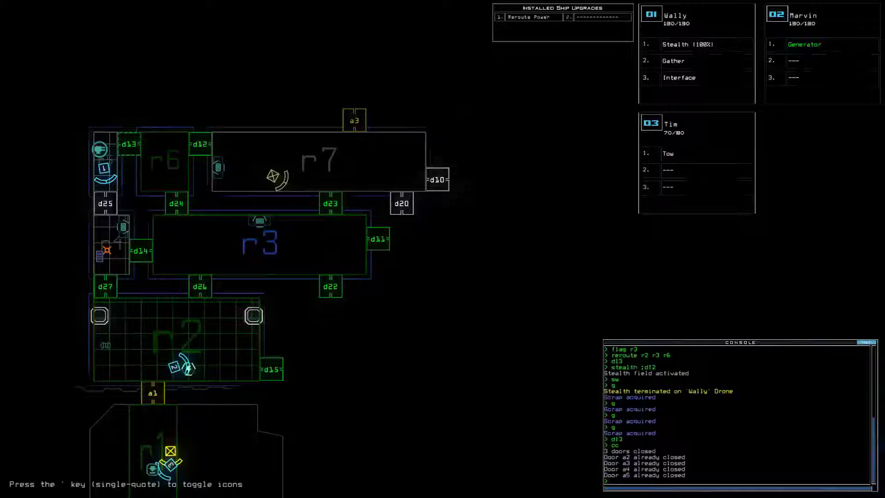
{"action": "key", "text": "Return"}
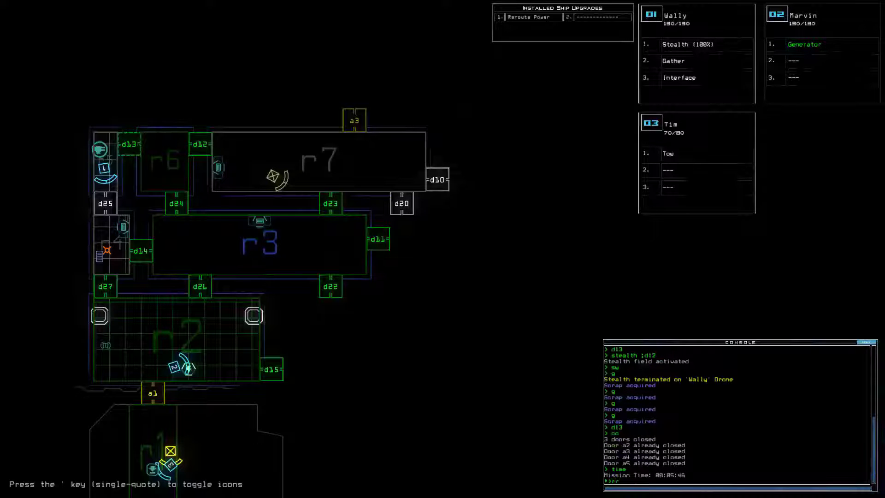
{"action": "type", "text": "r1"}
{"action": "key", "text": "Return"}
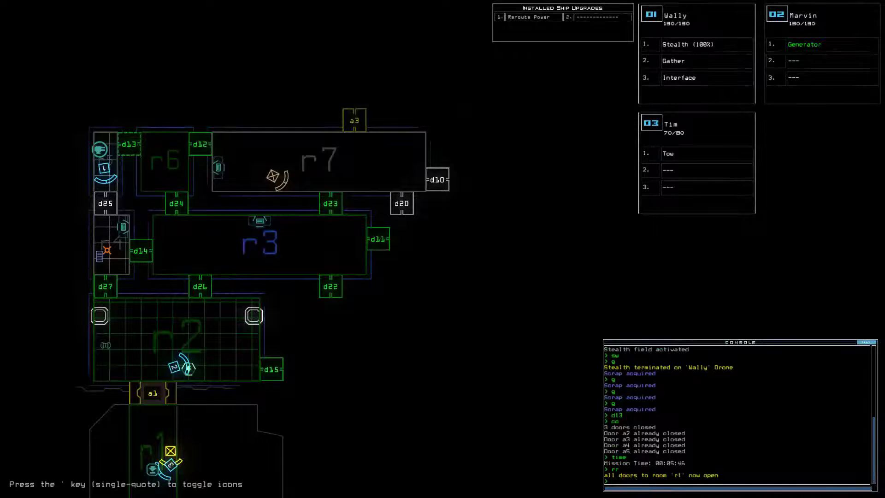
{"action": "type", "text": "3"}
- Deactivate Marvin's generator and check the mission time (00:05:59)
{"action": "key", "text": "Return"}
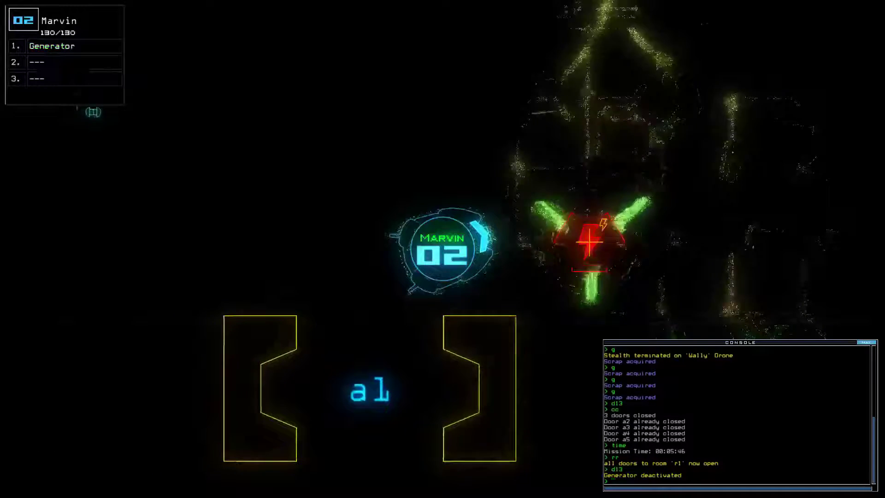
{"action": "type", "text": "time"}
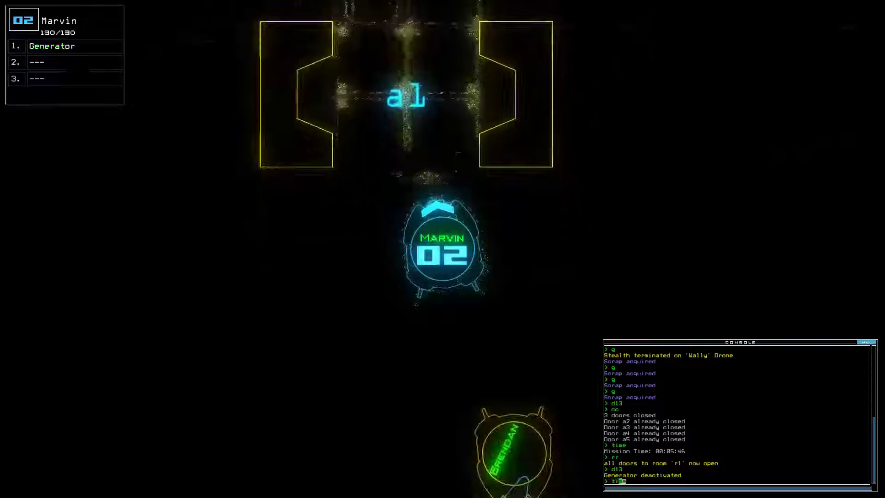
{"action": "key", "text": "Return"}
{"action": "key", "text": "space"}
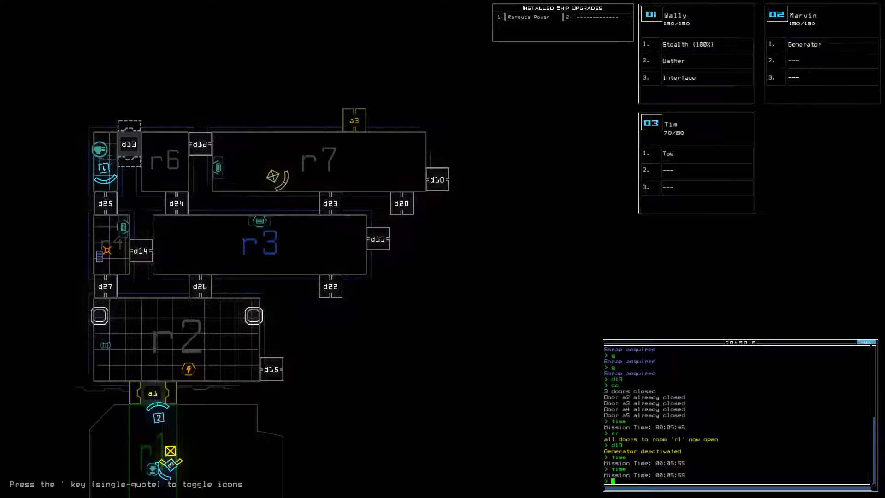
- Move Wally along the corridor to wait at door d13
{"action": "key", "text": "space"}
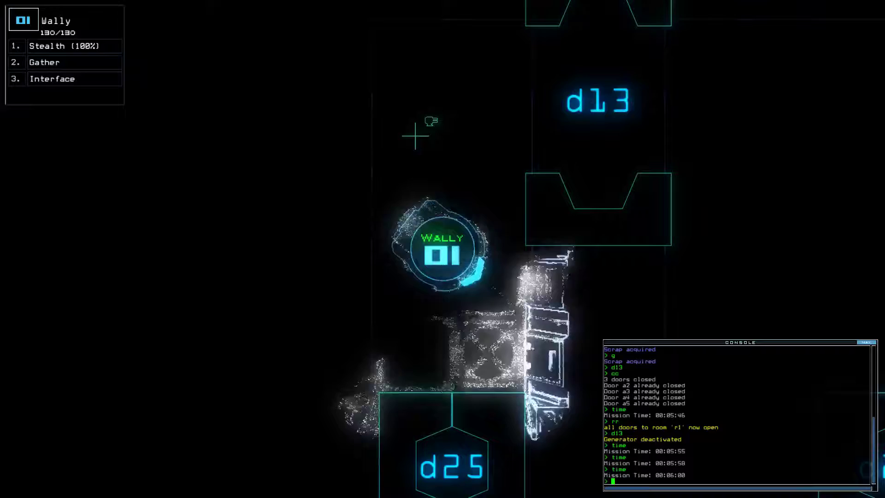
{"action": "key", "text": "Up"}
{"action": "key", "text": "Right"}
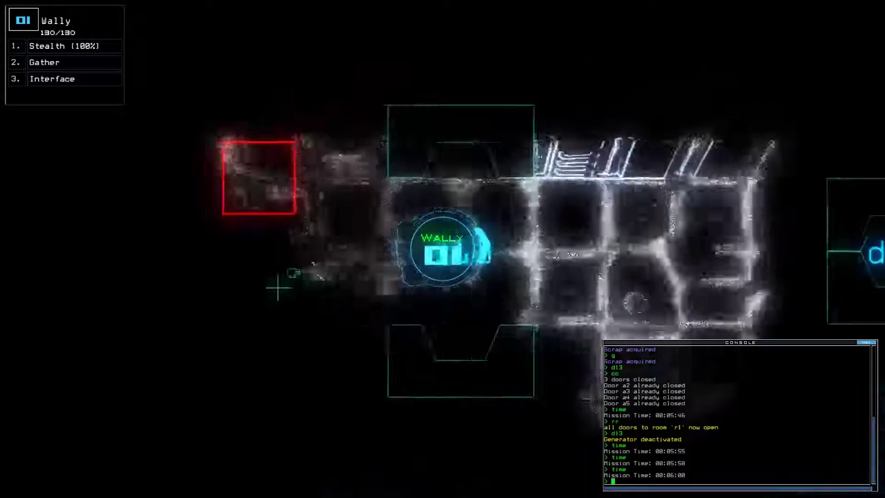
{"action": "key", "text": "space"}
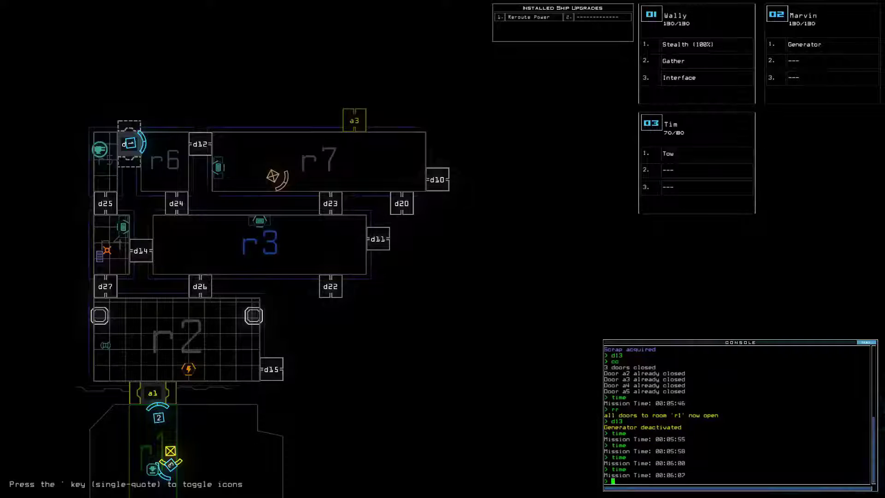
- Switch Marvin's generator back on
{"action": "key", "text": "2"}
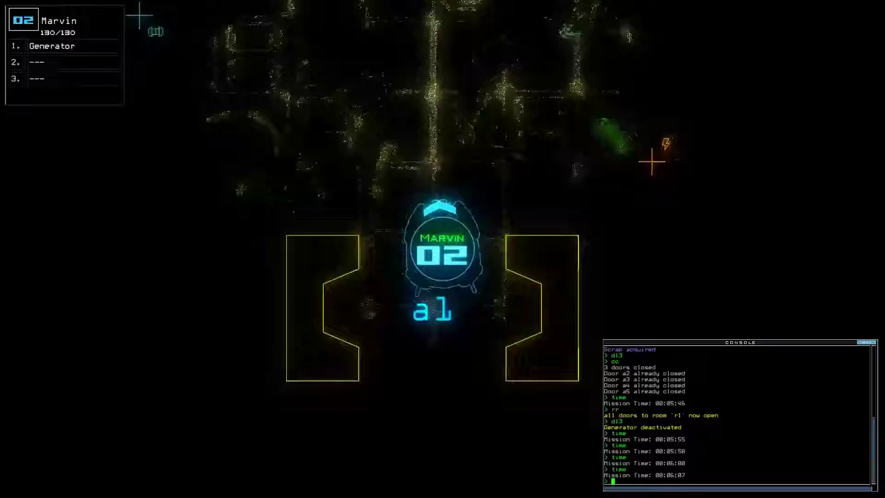
{"action": "type", "text": "generator"}
{"action": "key", "text": "Return"}
{"action": "key", "text": "space"}
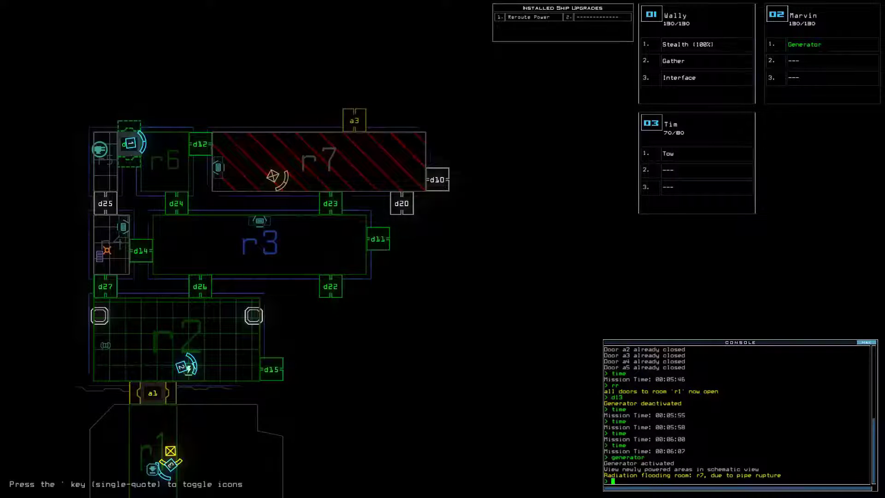
{"action": "type", "text": "d13"}
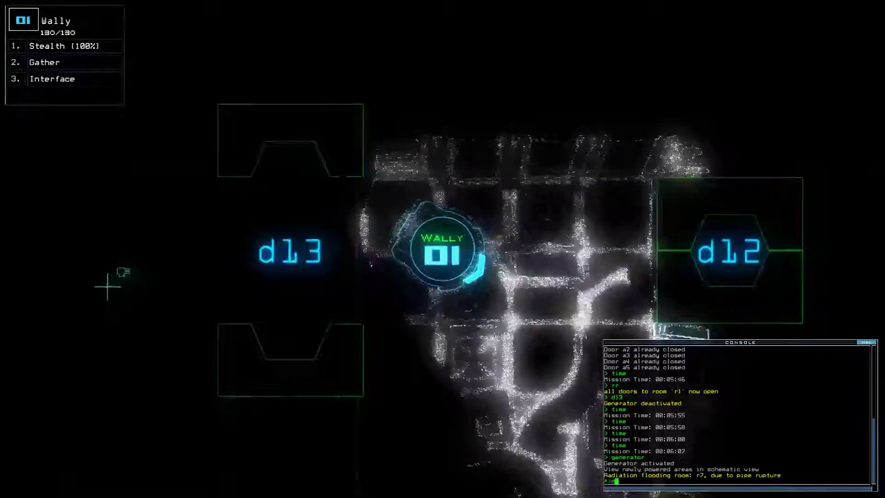
- Move Wally under stealth through doors d13, d24 and d14, then close all doors
{"action": "key", "text": "Return"}
{"action": "key", "text": "Down"}
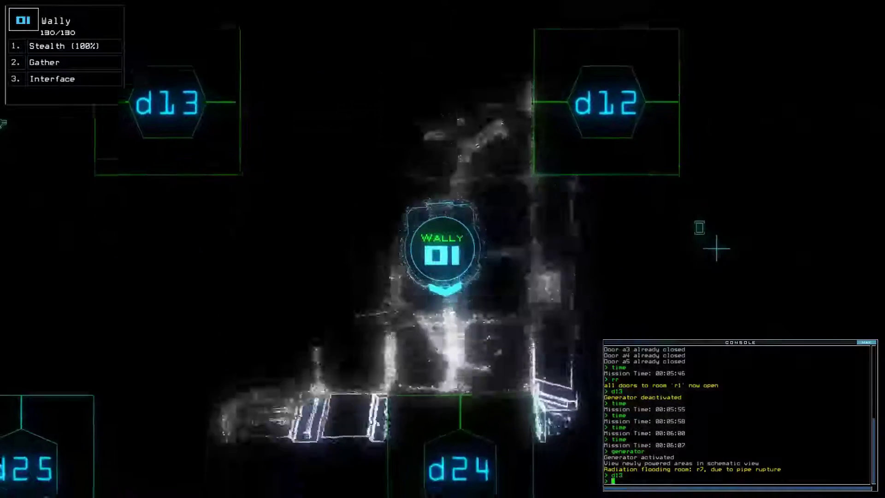
{"action": "type", "text": "stealth"}
{"action": "key", "text": "Return"}
{"action": "type", "text": "d24"}
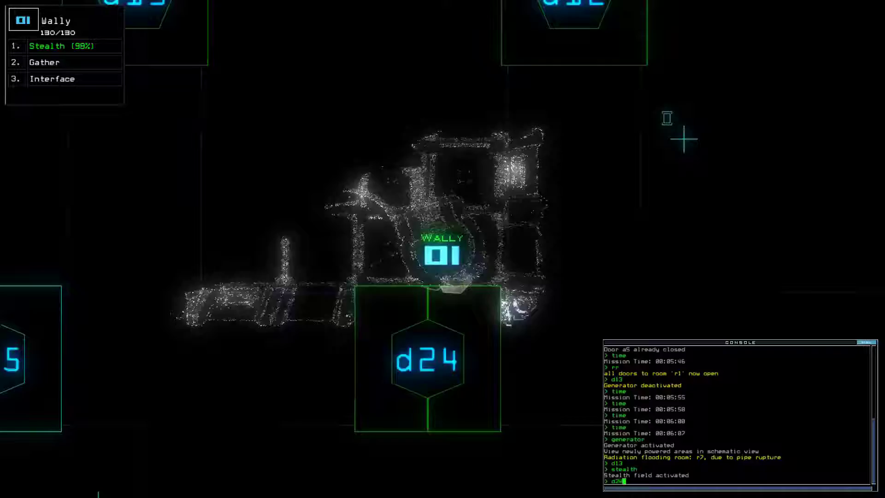
{"action": "key", "text": "Return"}
{"action": "key", "text": "Up"}
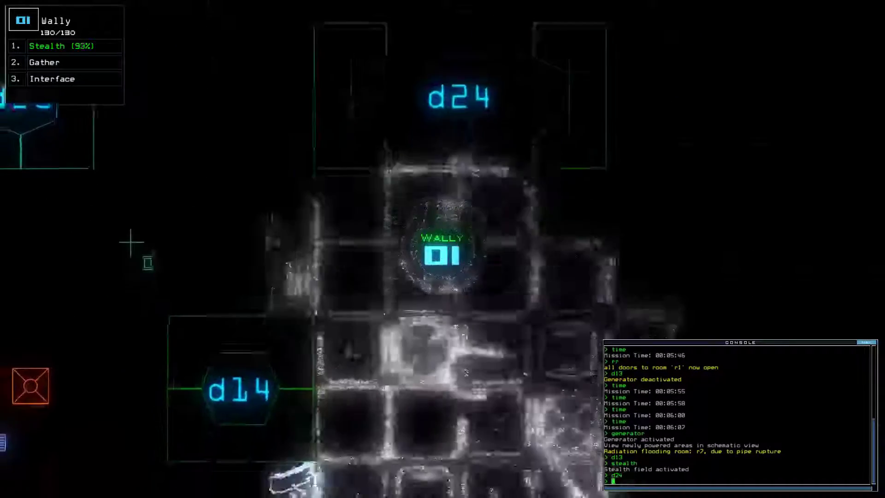
{"action": "type", "text": "d14"}
{"action": "key", "text": "Return"}
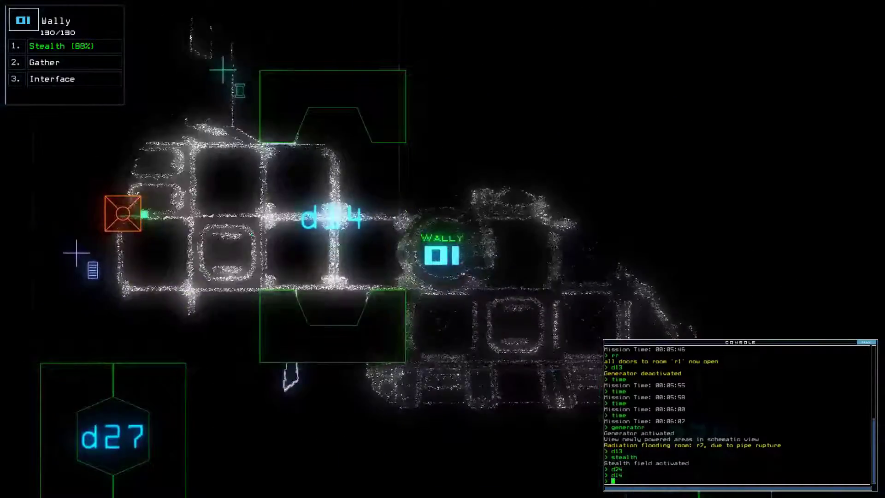
{"action": "key", "text": "Left"}
{"action": "type", "text": "cc"}
{"action": "key", "text": "Return"}
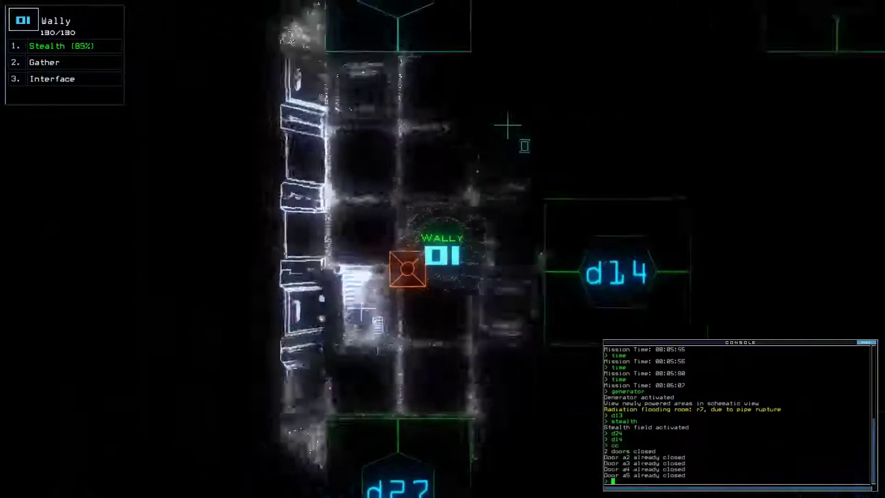
{"action": "type", "text": "interface"}
- Attempt Wally's interface and turn off its stealth field
{"action": "key", "text": "Return"}
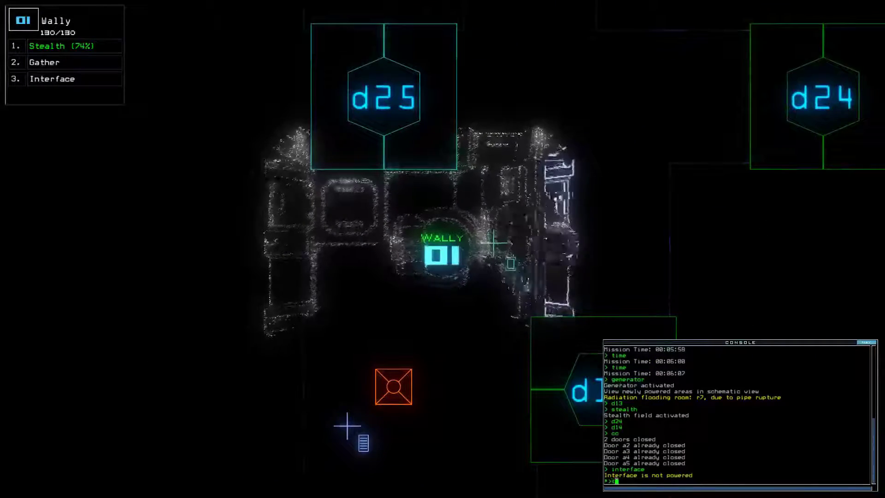
{"action": "type", "text": "stealth"}
{"action": "key", "text": "Return"}
{"action": "key", "text": "space"}
{"action": "key", "text": "3"}
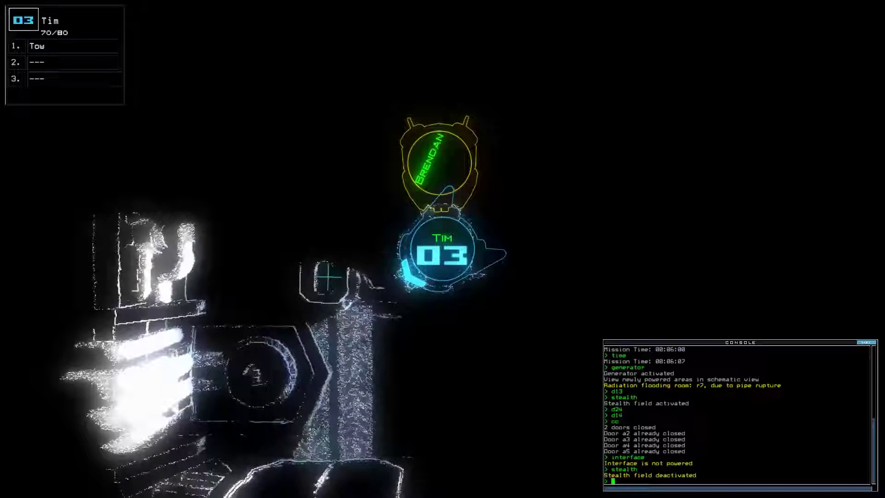
{"action": "key", "text": "space"}
{"action": "type", "text": "reroute r2 r4 r"}
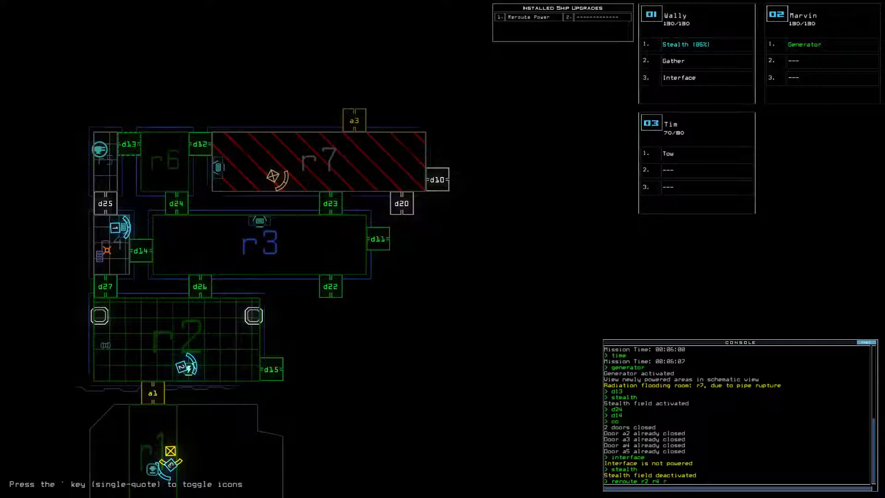
{"action": "type", "text": "5"}
- Reroute power to r2, r4 and r5, and use defenses to kill three r5 enemies
{"action": "key", "text": "Return"}
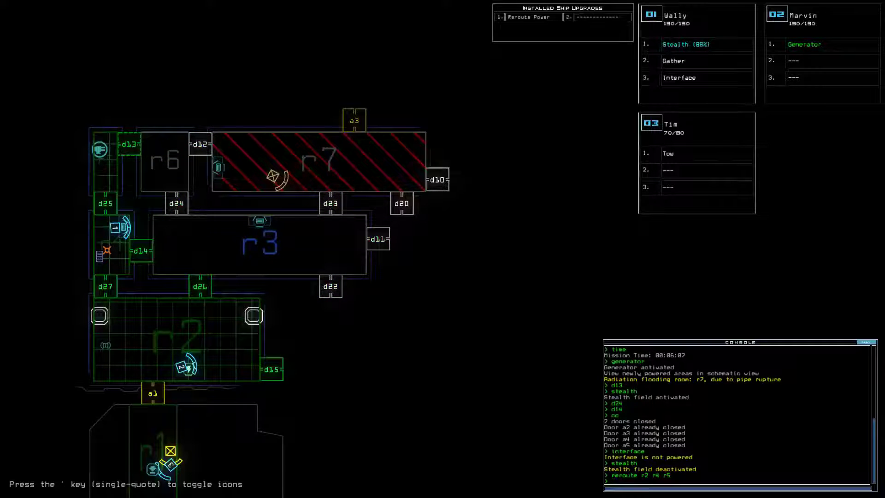
{"action": "key", "text": "Tab"}
{"action": "key", "text": "Return"}
{"action": "type", "text": "defense"}
{"action": "key", "text": "Return"}
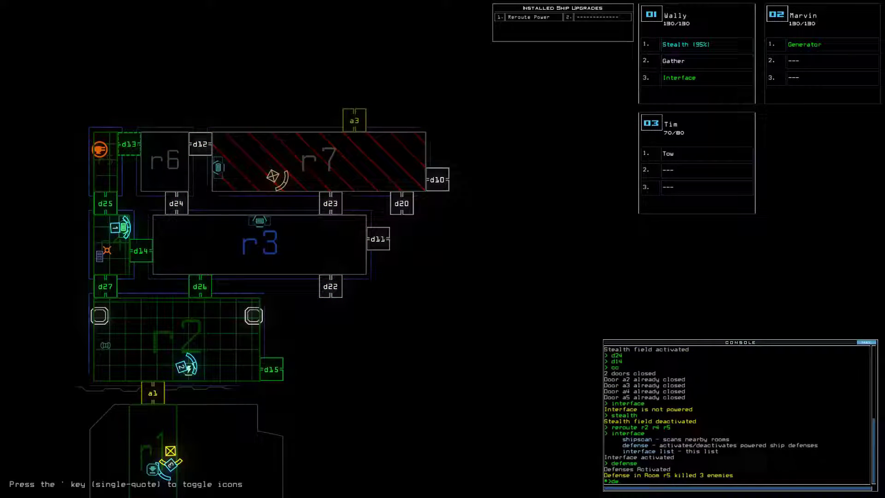
{"action": "type", "text": "fense"}
{"action": "key", "text": "Return"}
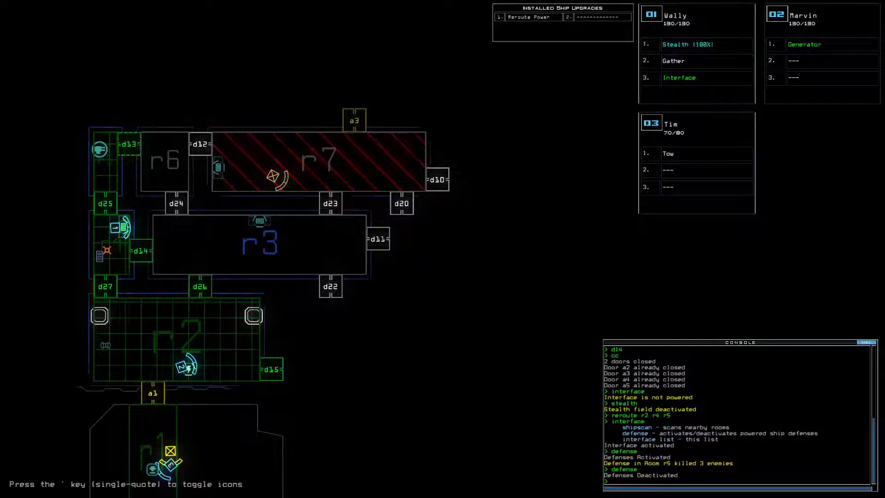
{"action": "key", "text": "1"}
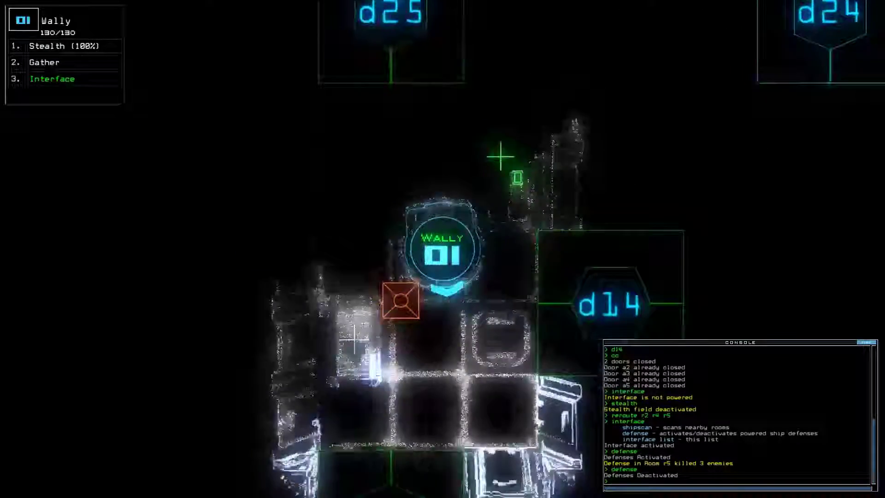
{"action": "type", "text": "stealth"}
- Send Wally through door d14 under stealth and toggle d14 behind it
{"action": "key", "text": "Return"}
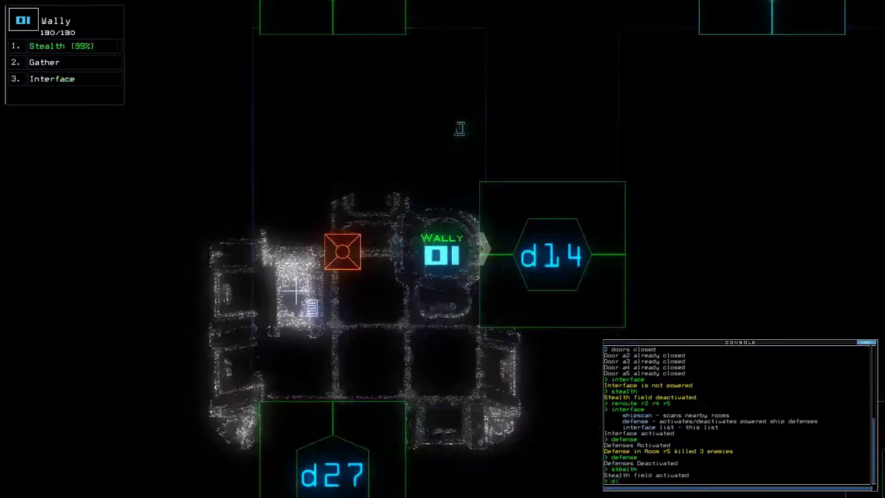
{"action": "type", "text": "d14"}
{"action": "key", "text": "Return"}
{"action": "key", "text": "Right"}
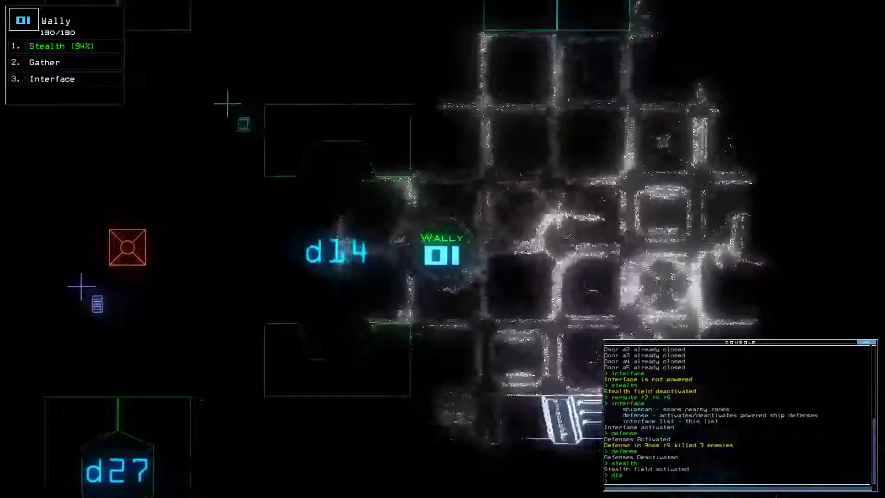
{"action": "key", "text": "Right"}
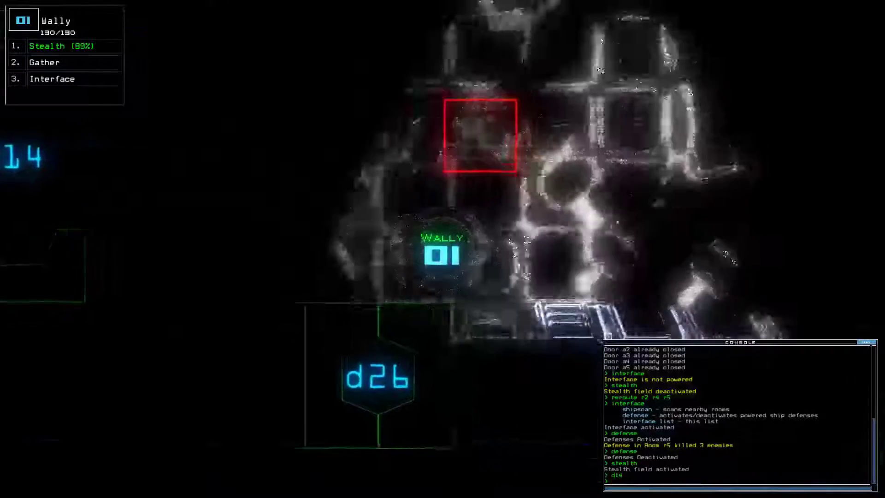
{"action": "key", "text": "Right"}
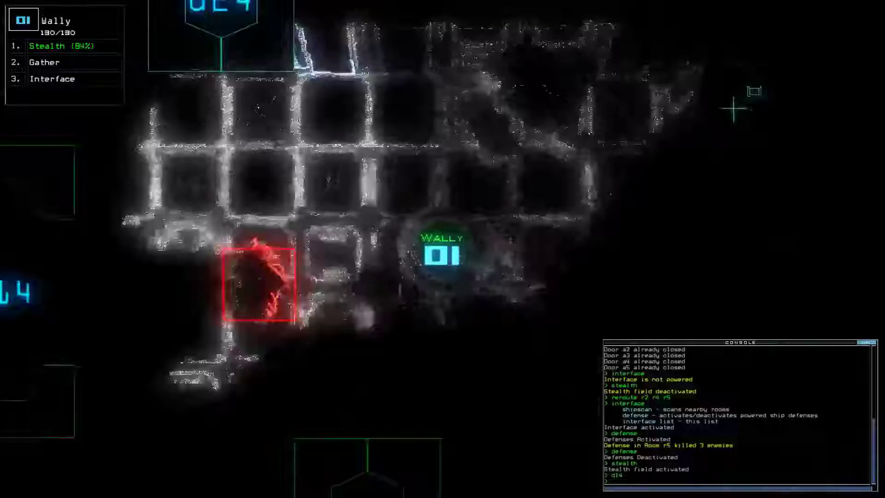
{"action": "key", "text": "Right"}
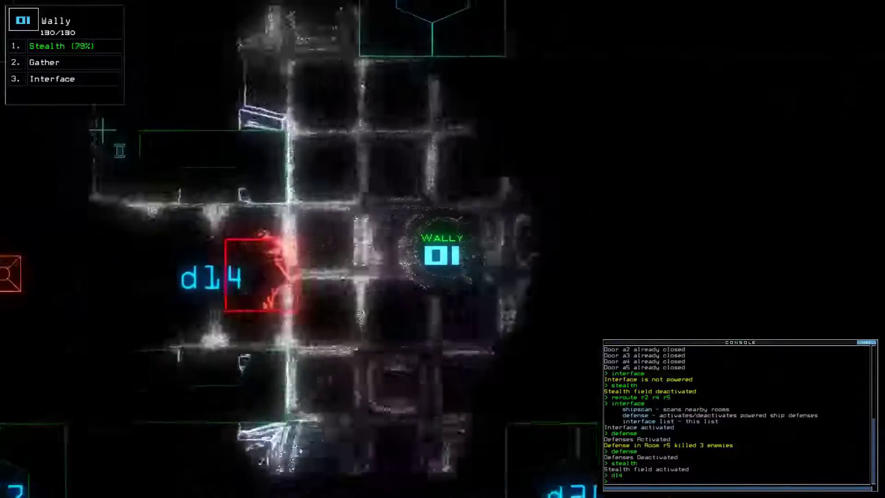
{"action": "type", "text": "d14"}
{"action": "key", "text": "Return"}
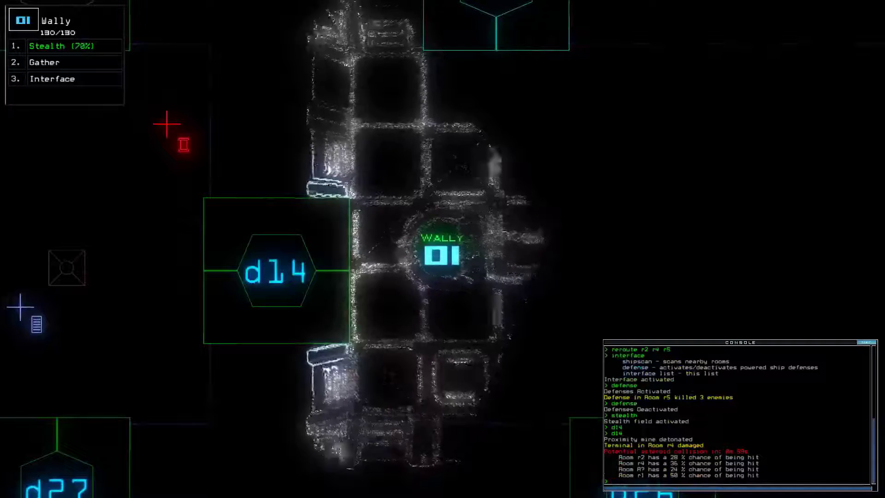
{"action": "key", "text": "space"}
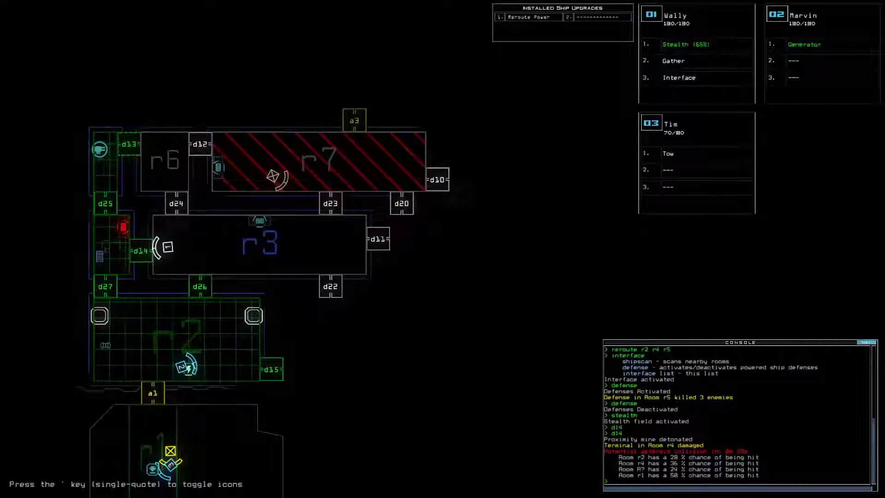
{"action": "key", "text": "space"}
{"action": "type", "text": "stealth"}
- With stealth off, toggle doors d14 and d26 and open all doors to room r1
{"action": "key", "text": "Return"}
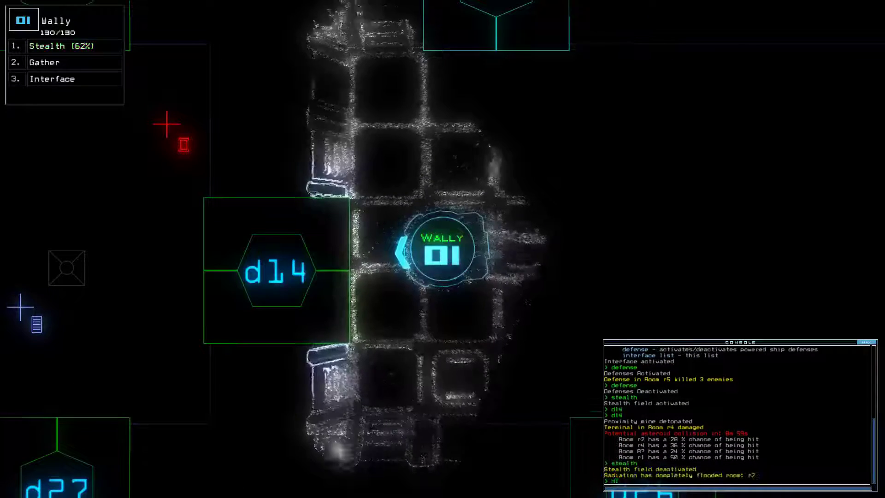
{"action": "type", "text": "4"}
{"action": "key", "text": "Return"}
{"action": "type", "text": "d1"}
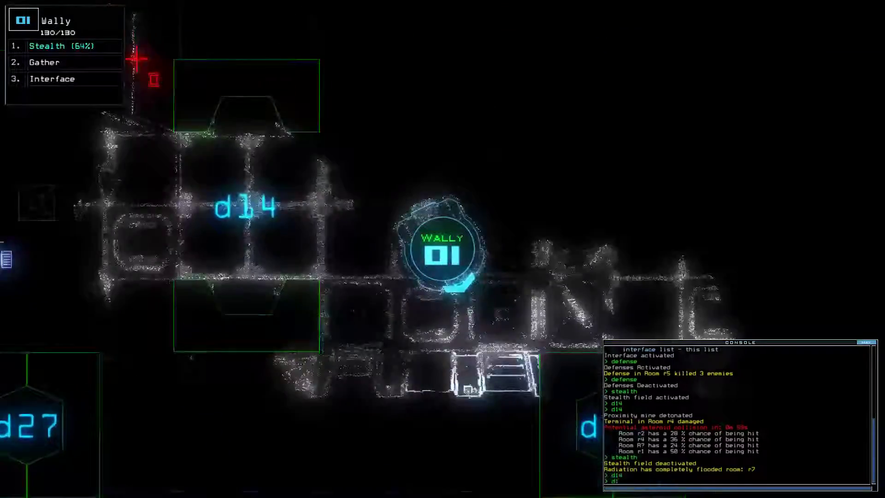
{"action": "type", "text": "4"}
{"action": "key", "text": "Return"}
{"action": "type", "text": "d26"}
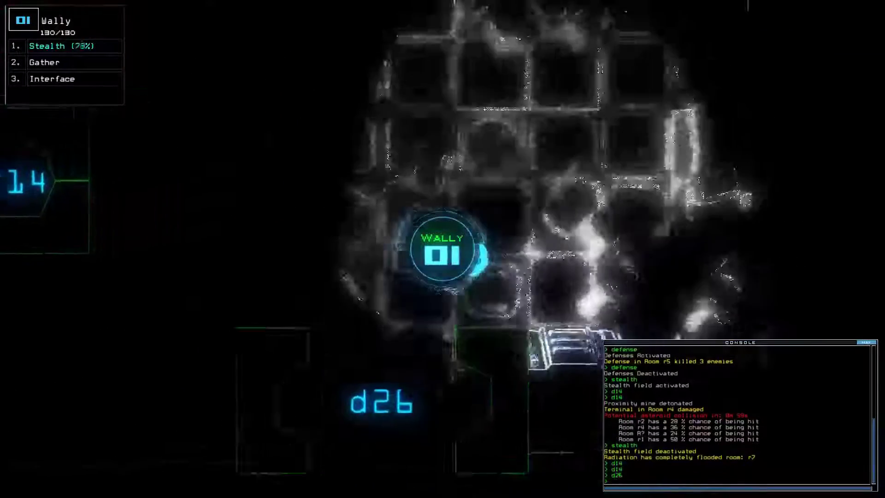
{"action": "key", "text": "Return"}
{"action": "type", "text": "d3"}
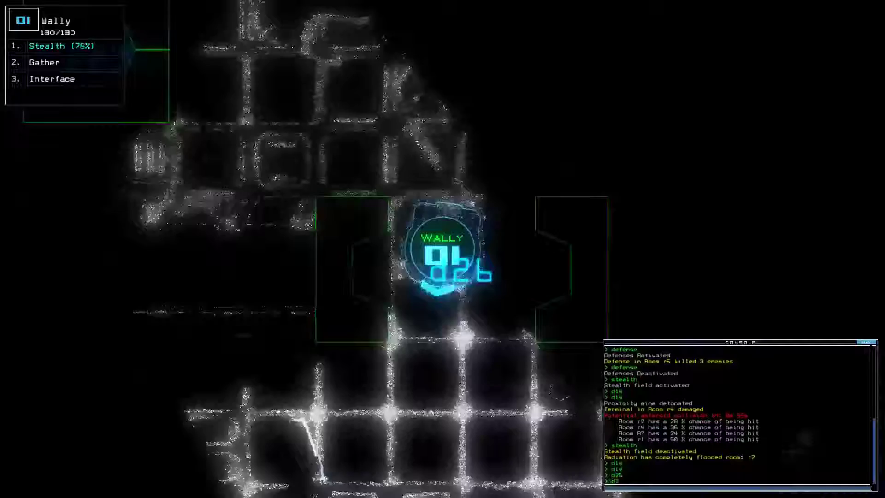
{"action": "type", "text": "26"}
{"action": "key", "text": "Return"}
{"action": "key", "text": "space"}
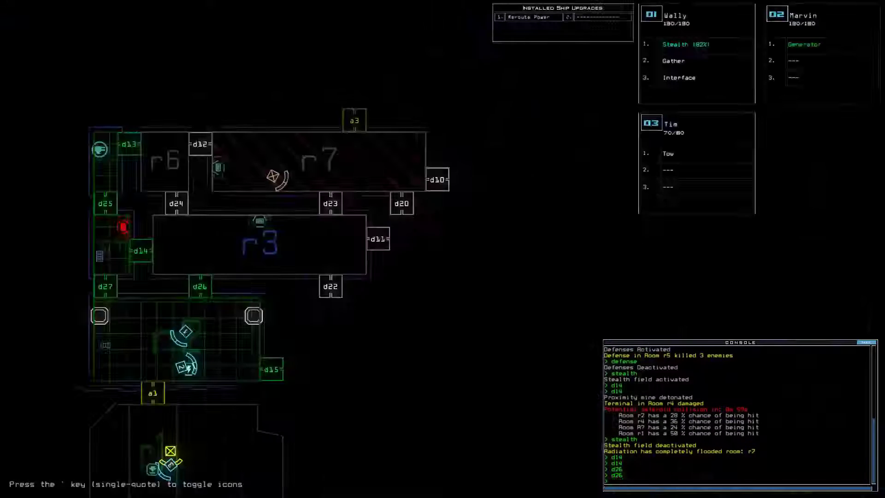
{"action": "type", "text": "r1"}
{"action": "key", "text": "Return"}
- Recall the drones to r1 and re-dock the boarding ship at a3
{"action": "key", "text": "Return"}
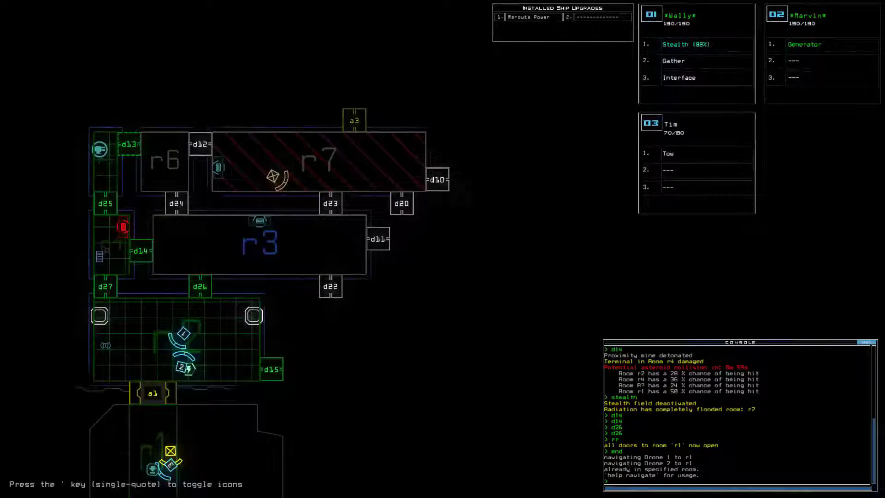
{"action": "type", "text": "generator"}
{"action": "key", "text": "Return"}
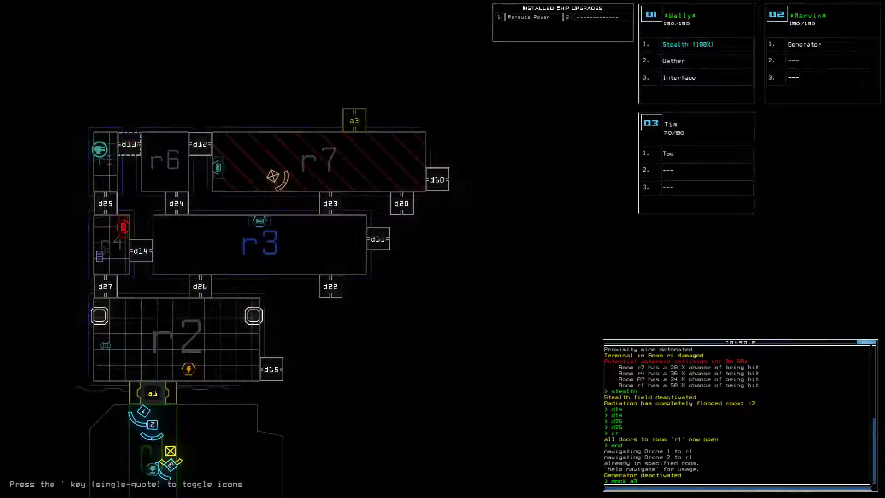
{"action": "key", "text": "Return"}
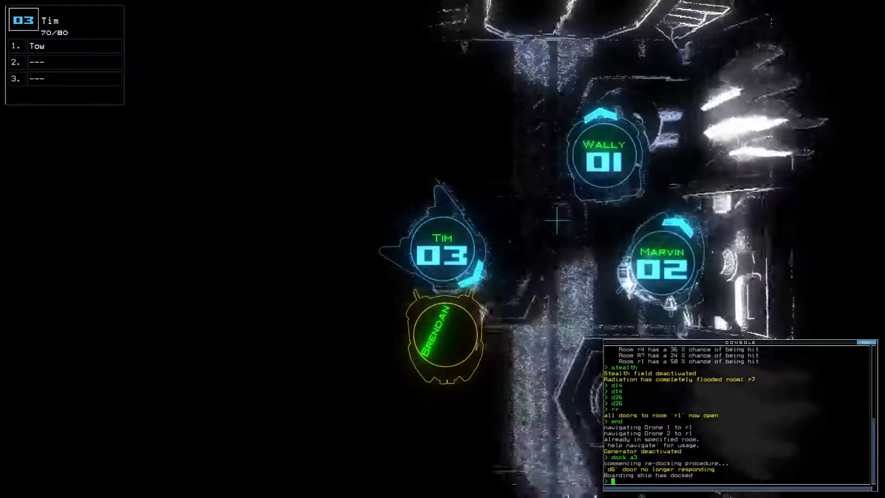
{"action": "type", "text": "swap"}
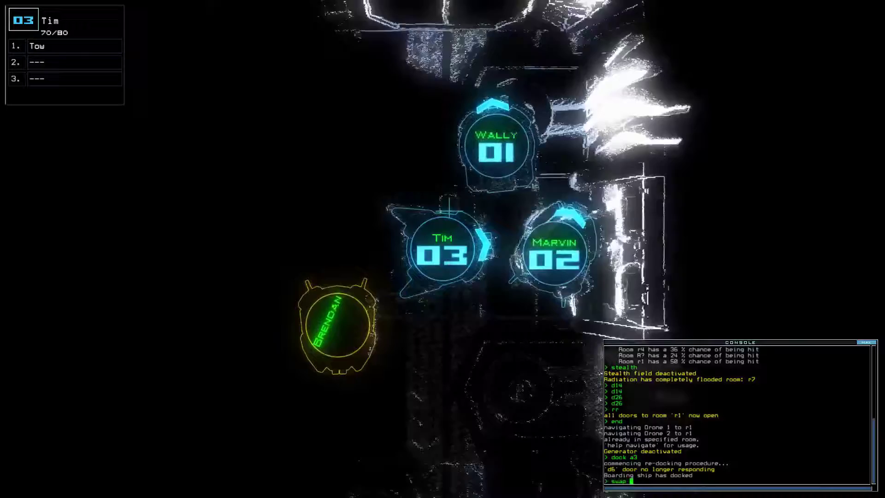
- Use two 'swap 2' exchanges to leave Marvin with Tow and Generator and Tim's slots empty
{"action": "key", "text": "Return"}
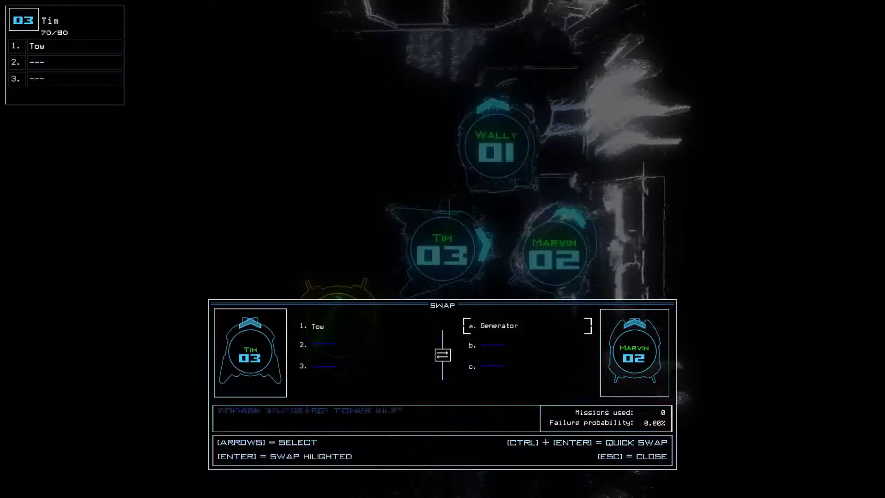
{"action": "key", "text": "Return"}
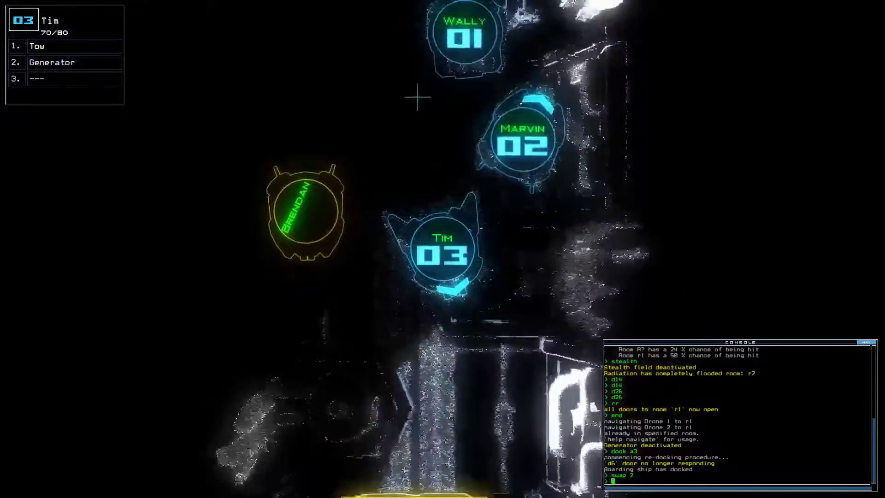
{"action": "type", "text": "swap 2"}
{"action": "key", "text": "Return"}
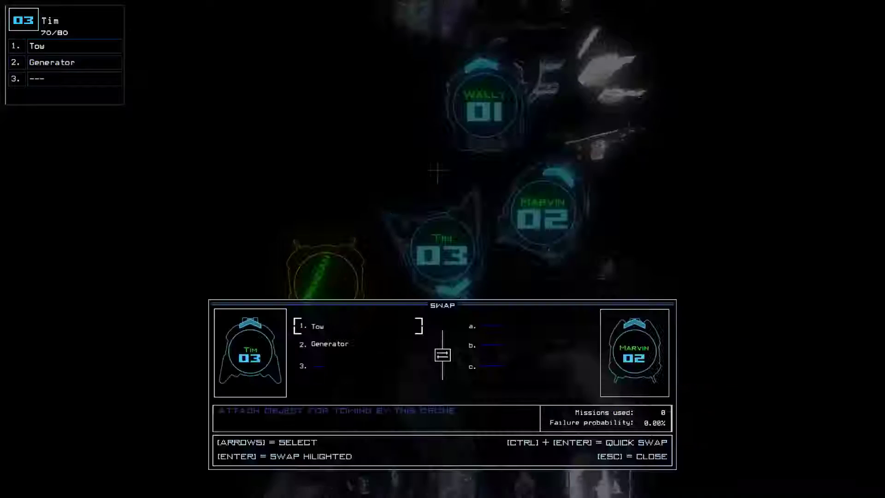
{"action": "key", "text": "Return"}
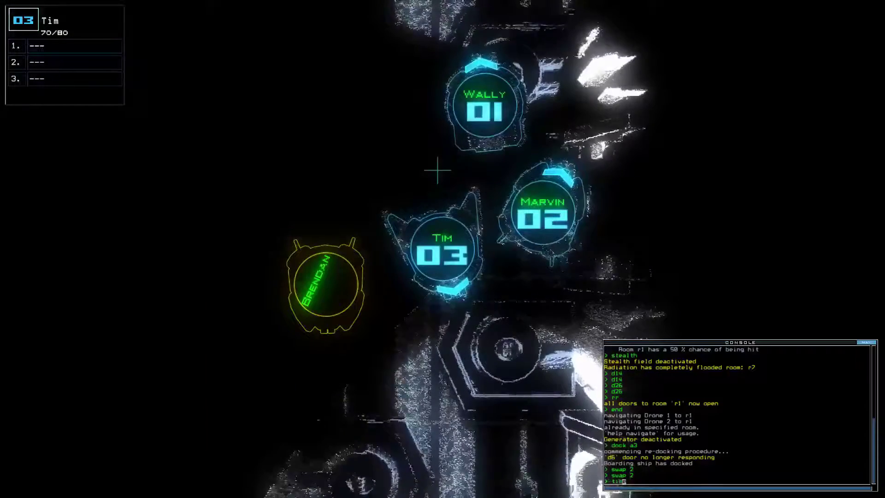
{"action": "type", "text": "time"}
- Check the mission time (00:08:01) and glance at the full ship map
{"action": "key", "text": "Return"}
{"action": "key", "text": "Escape"}
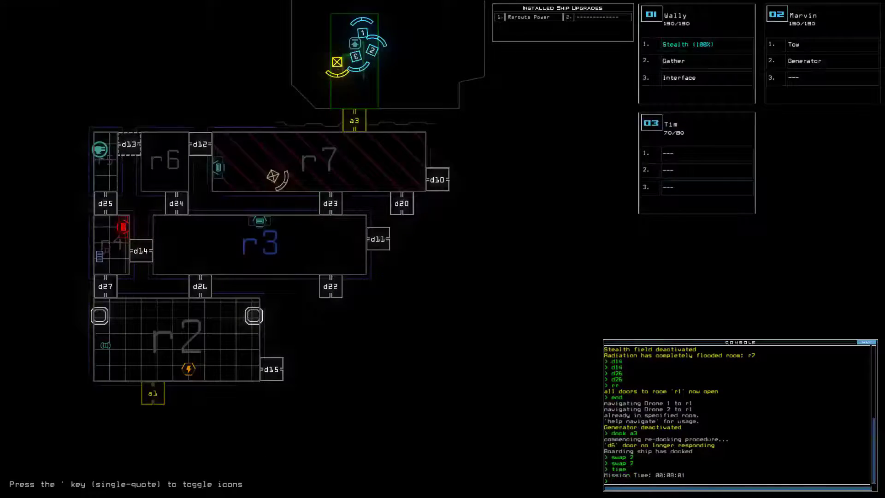
{"action": "key", "text": "Escape"}
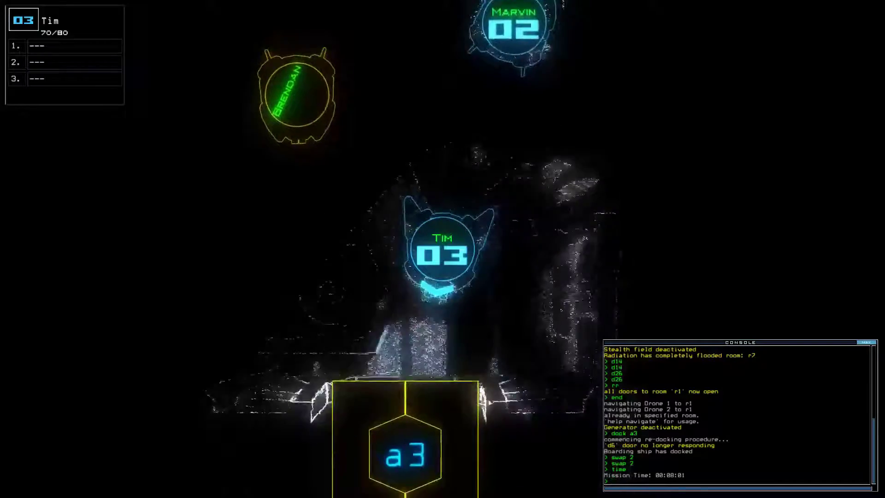
{"action": "type", "text": "a3"}
- Give Tim the Scan and Motion upgrades from the a3 wreck, then close all doors with cc
{"action": "key", "text": "Return"}
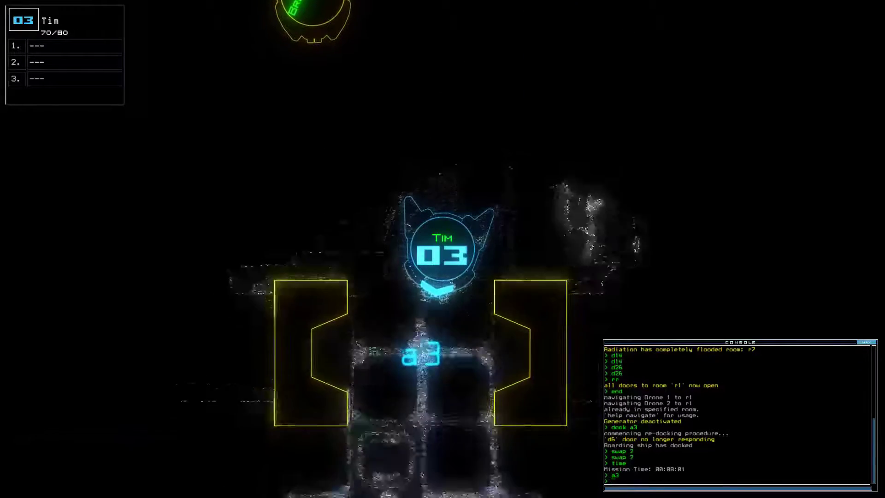
{"action": "key", "text": "Return"}
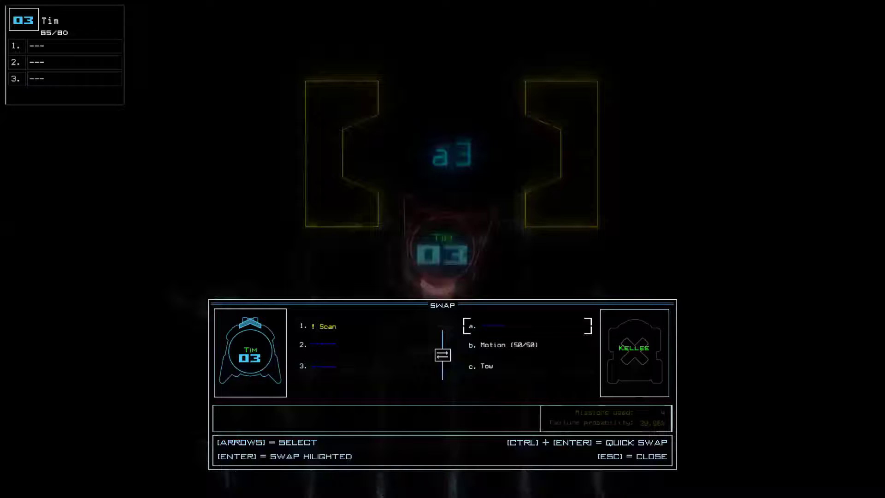
{"action": "key", "text": "Return"}
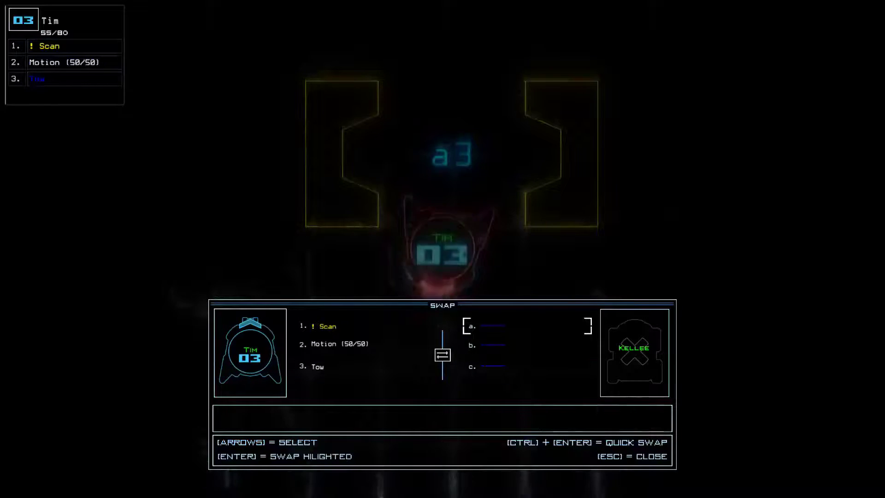
{"action": "key", "text": "Escape"}
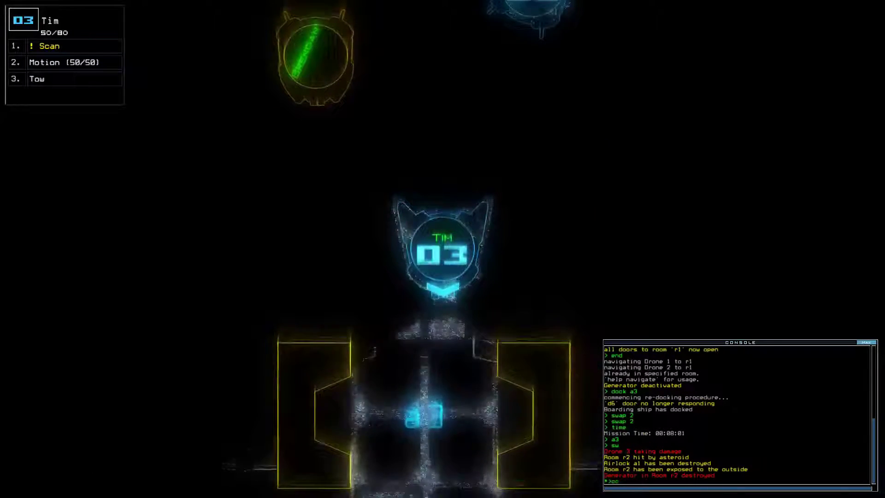
{"action": "key", "text": "Return"}
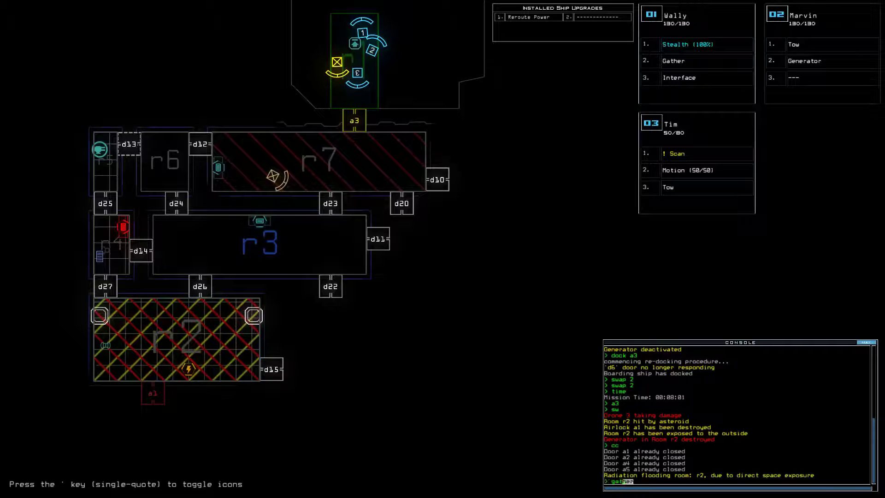
{"action": "type", "text": "gather list"}
- List gathered scrap and fuel, exit the derelict, and dismiss the 885 score breakdown
{"action": "key", "text": "Return"}
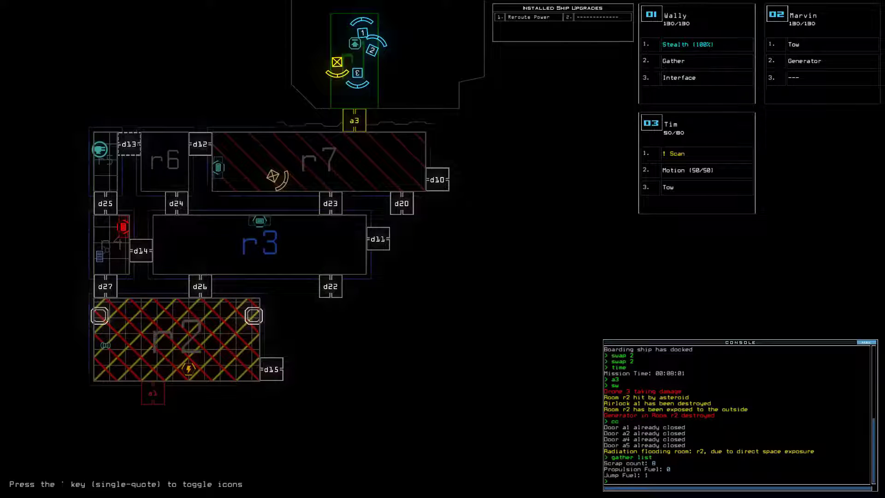
{"action": "type", "text": "exit"}
{"action": "key", "text": "Return"}
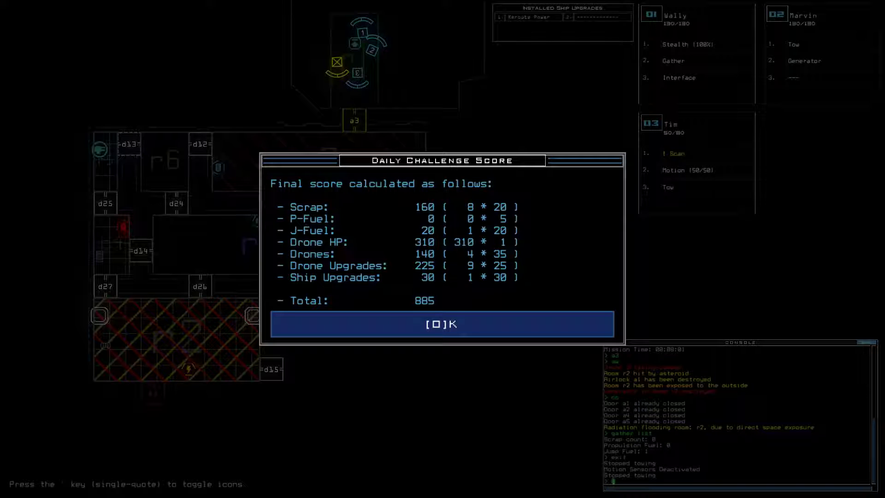
{"action": "key", "text": "o"}
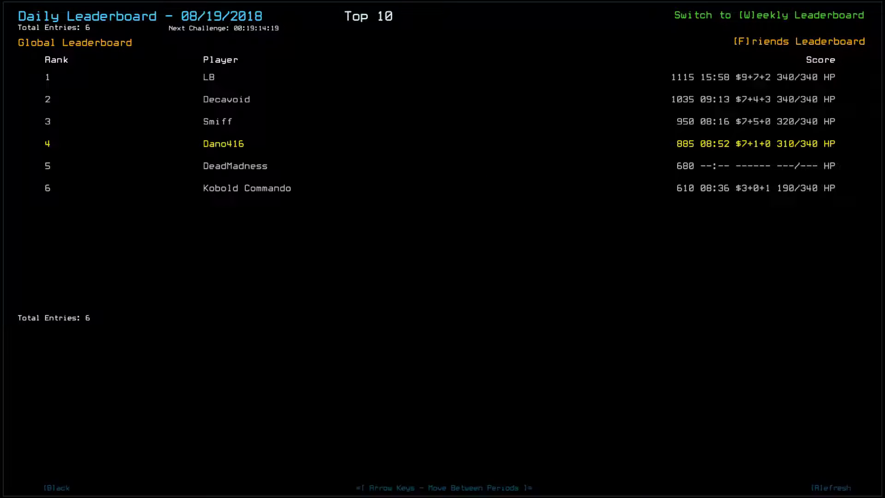